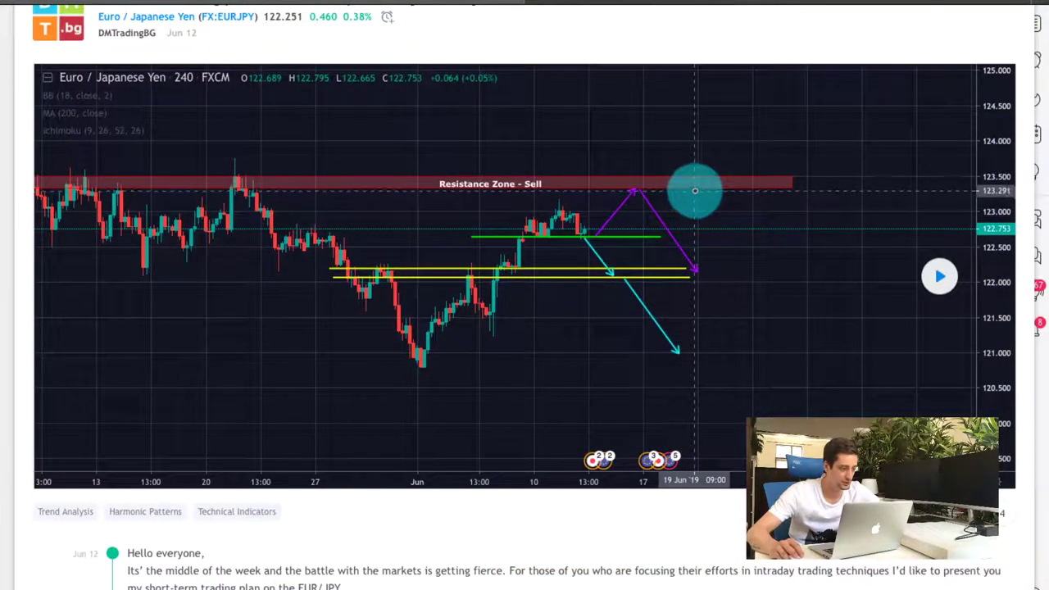
Step: Review the published EUR/JPY short-term trading plan and play its chart forward to compare the forecast arrows with the actual price
scroll(696, 200, down, 1)
scroll(697, 202, up, 2)
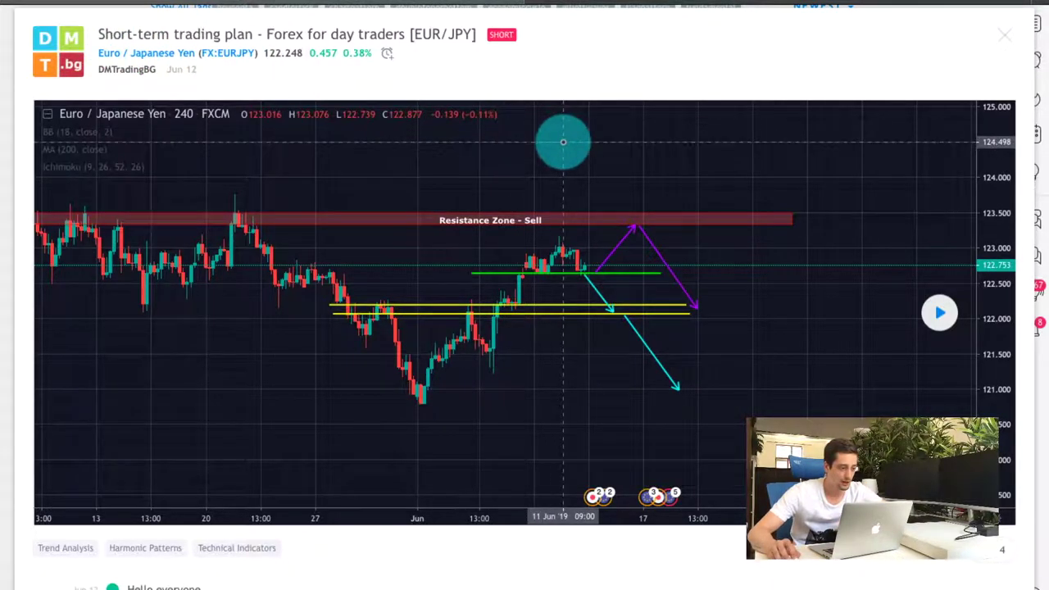
scroll(440, 107, up, 1)
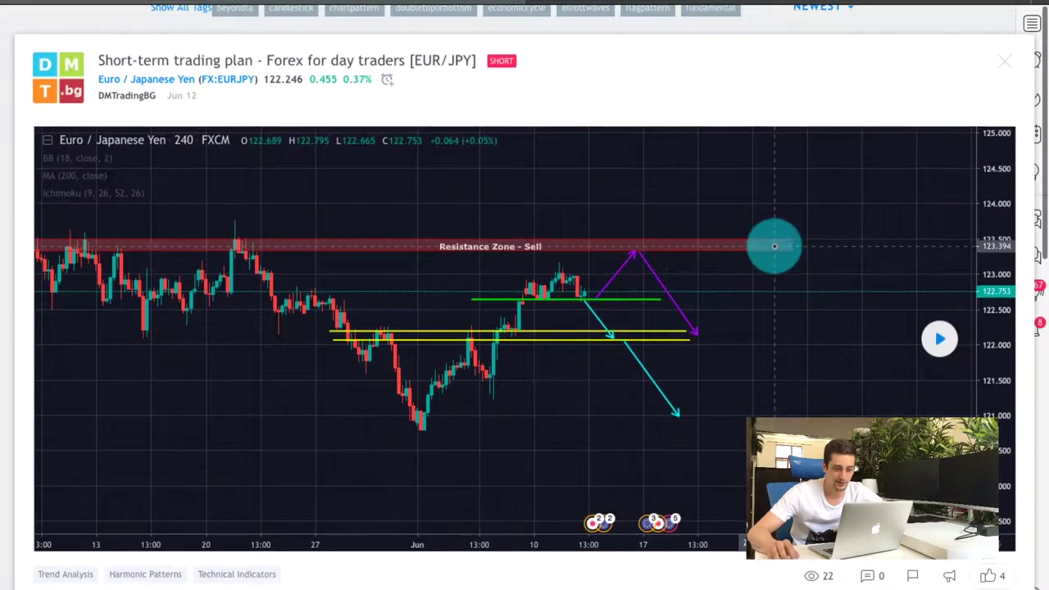
scroll(519, 215, down, 3)
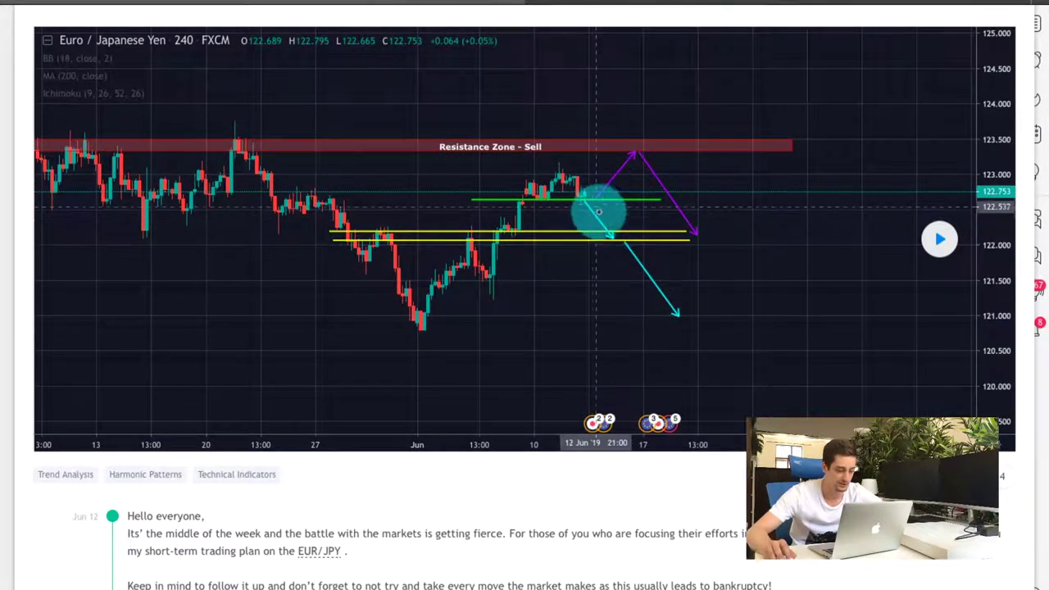
scroll(691, 347, up, 3)
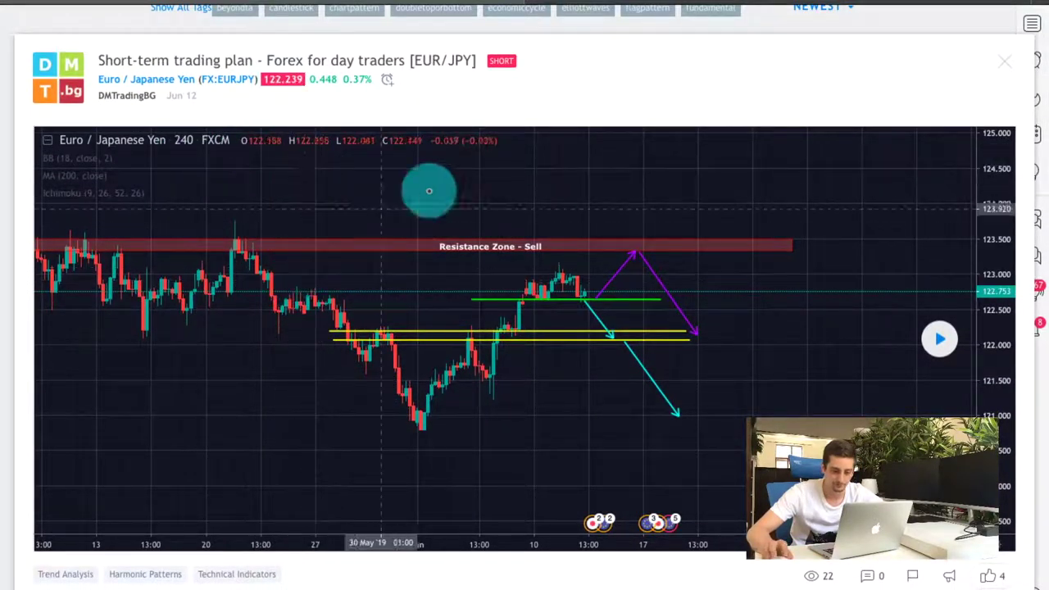
scroll(741, 307, down, 3)
scroll(742, 306, up, 2)
click(937, 288)
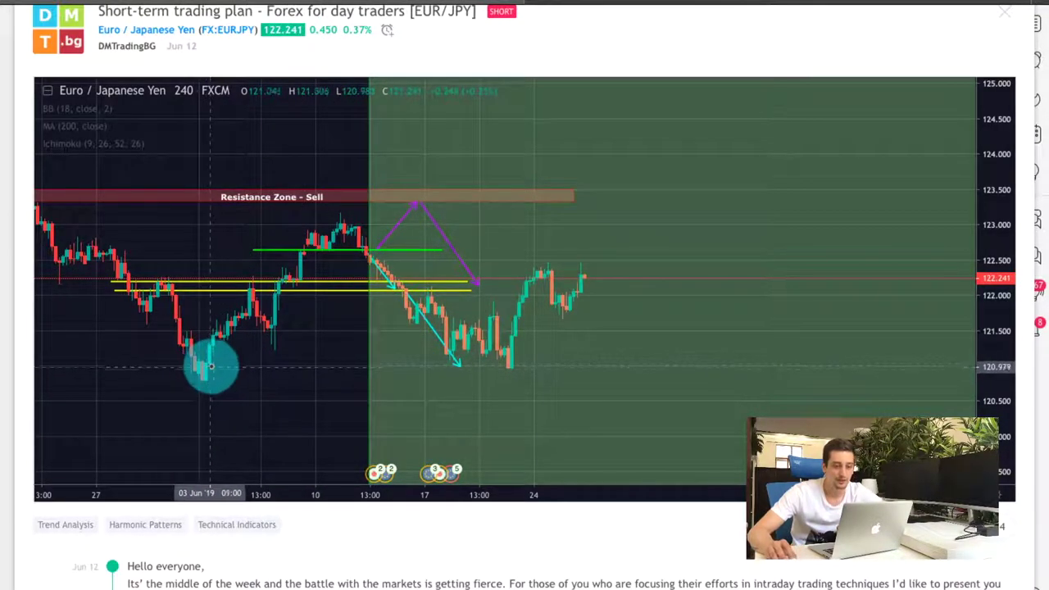
scroll(728, 304, up, 1)
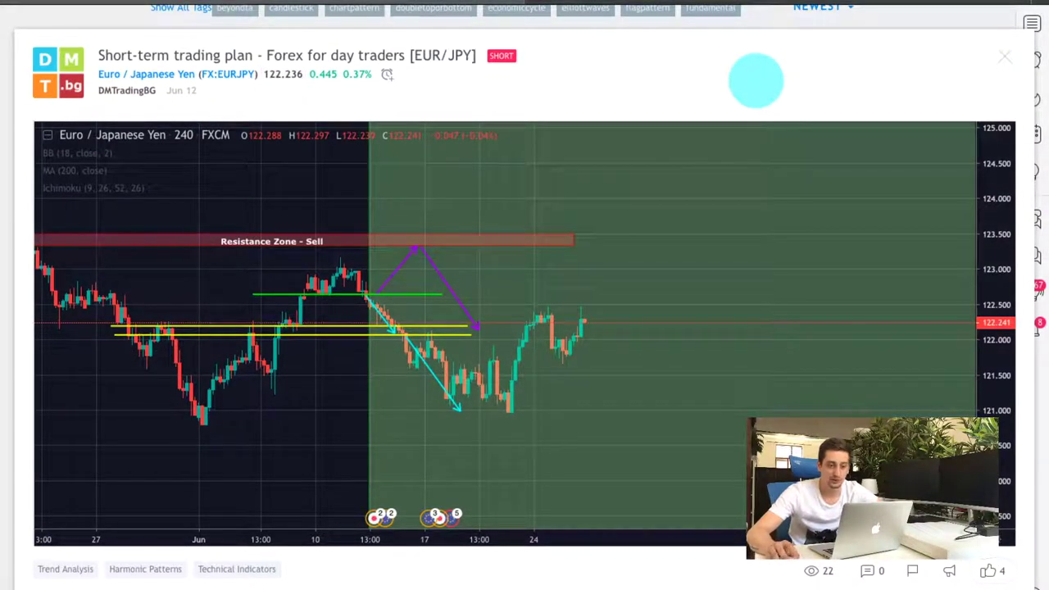
Step: Switch to the USDRUB four-hour chart and dismiss the advertisement covering it
click(778, 14)
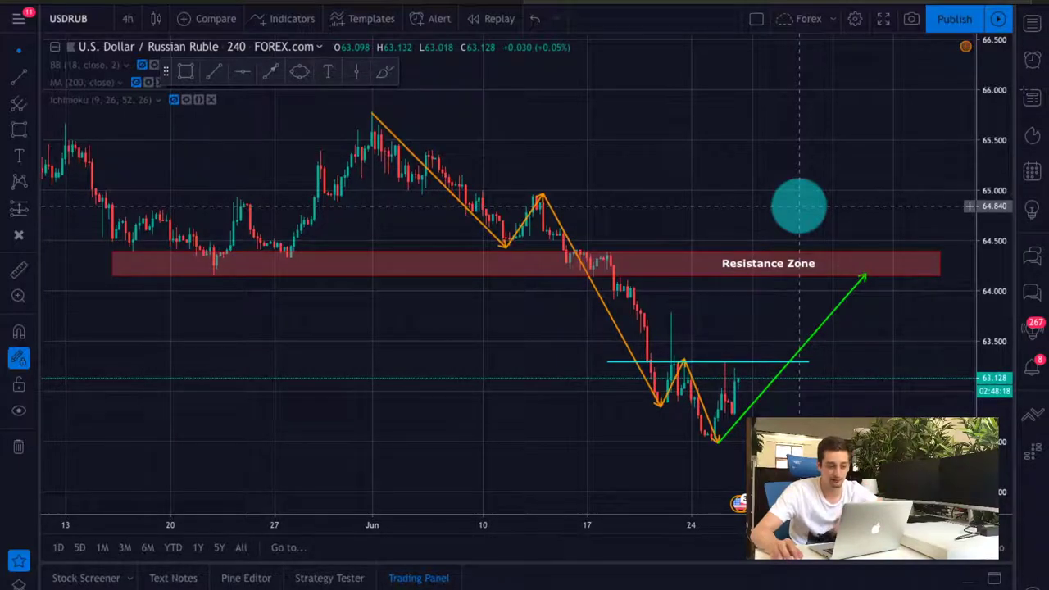
scroll(799, 205, up, 2)
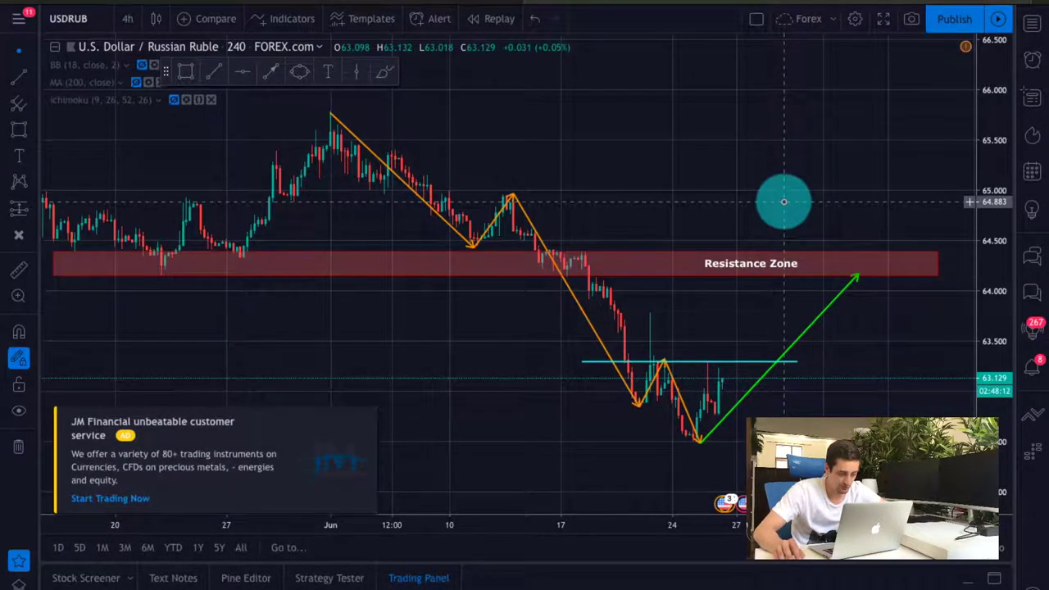
click(363, 418)
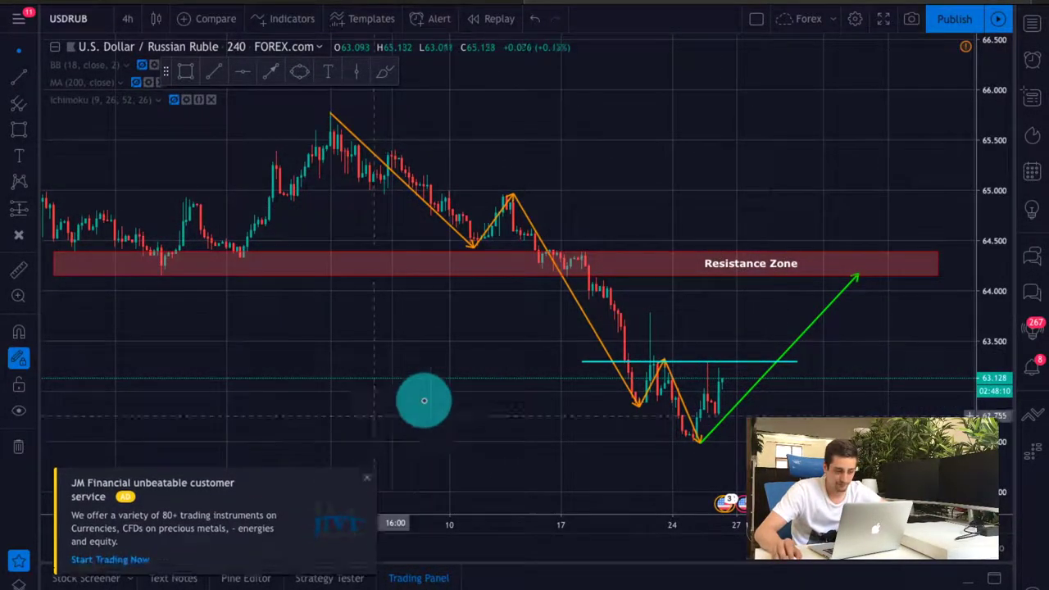
Step: Circle the price peak at the start of June with the yellow brush, where the first orange arrow begins
scroll(568, 398, down, 2)
drag(568, 397, 403, 369)
scroll(604, 405, down, 3)
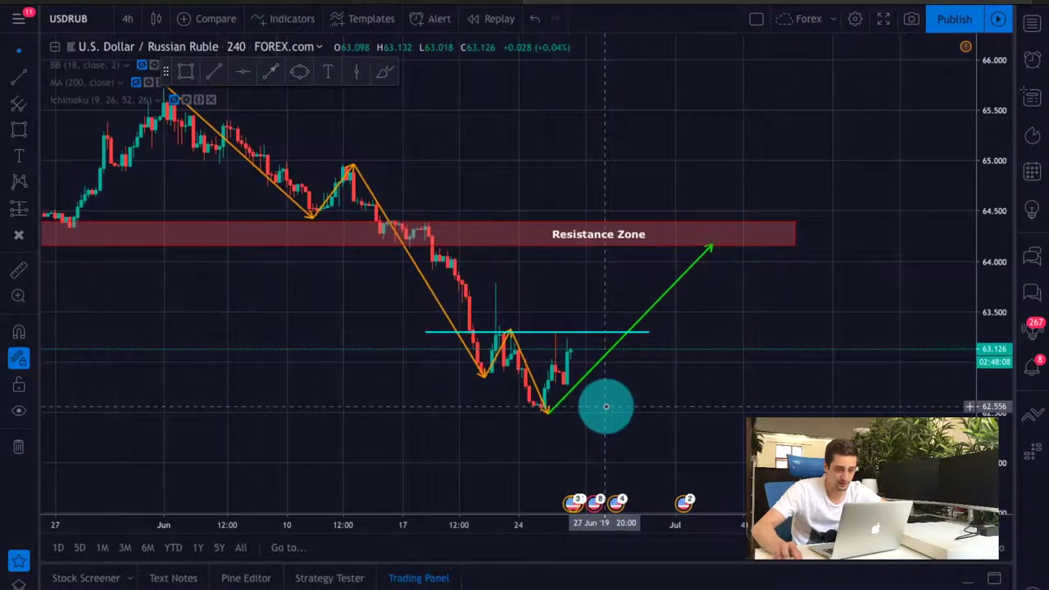
scroll(606, 407, down, 4)
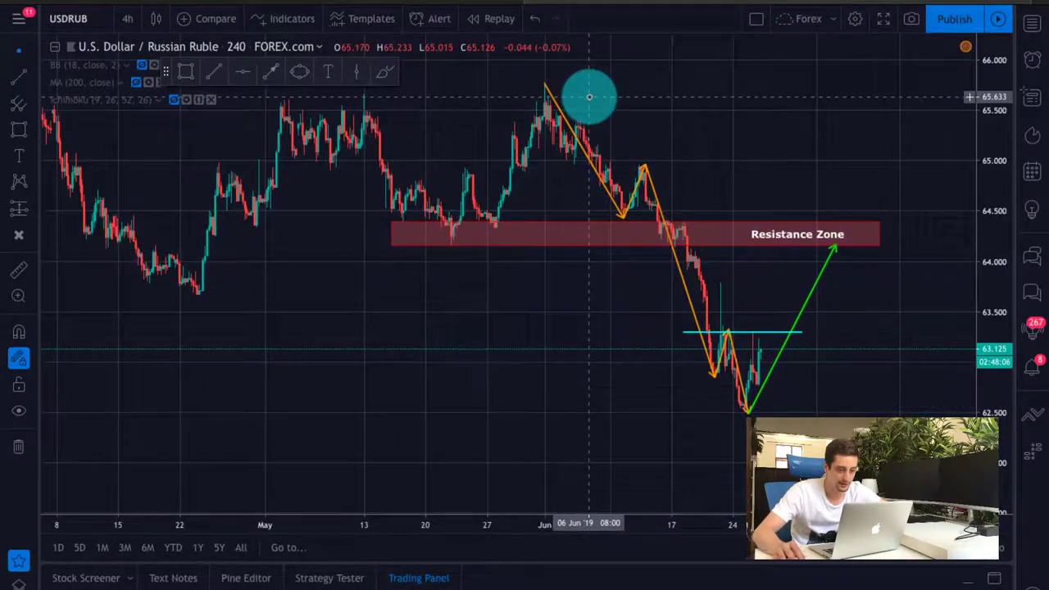
click(382, 71)
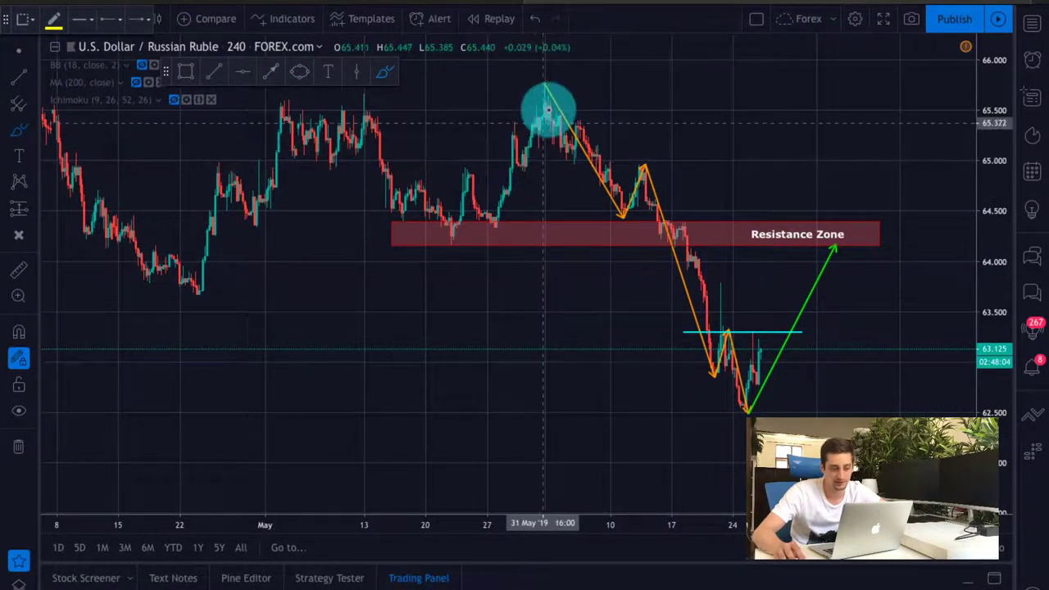
mouse_move(550, 89)
mouse_down()
mouse_move(541, 122)
mouse_move(503, 86)
mouse_up()
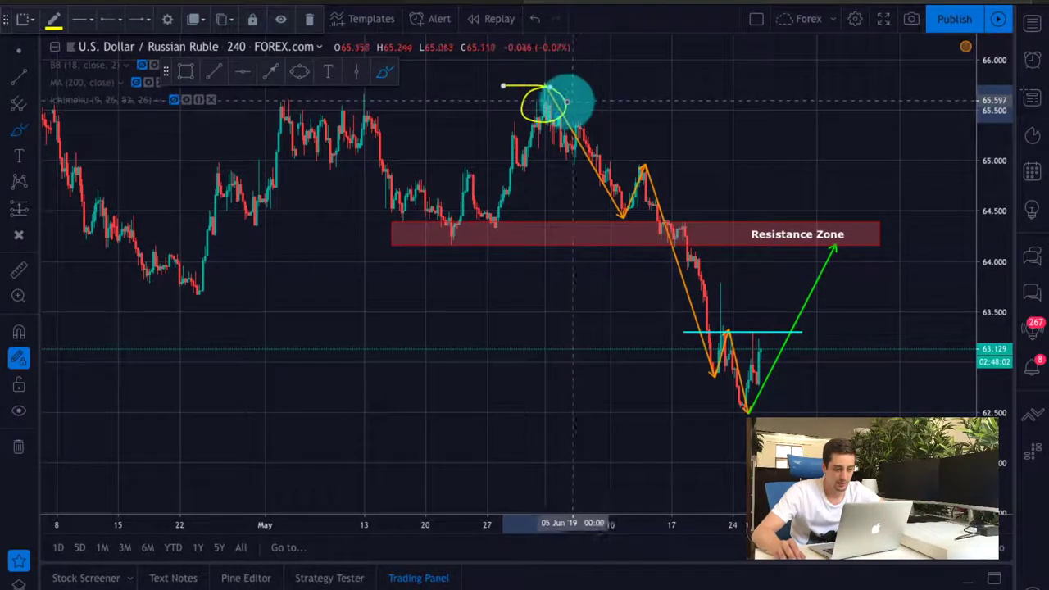
Step: Circle the two late-May lows in the Resistance Zone and brush short horizontal lines above and below the mid-June consolidation there
scroll(590, 127, up, 3)
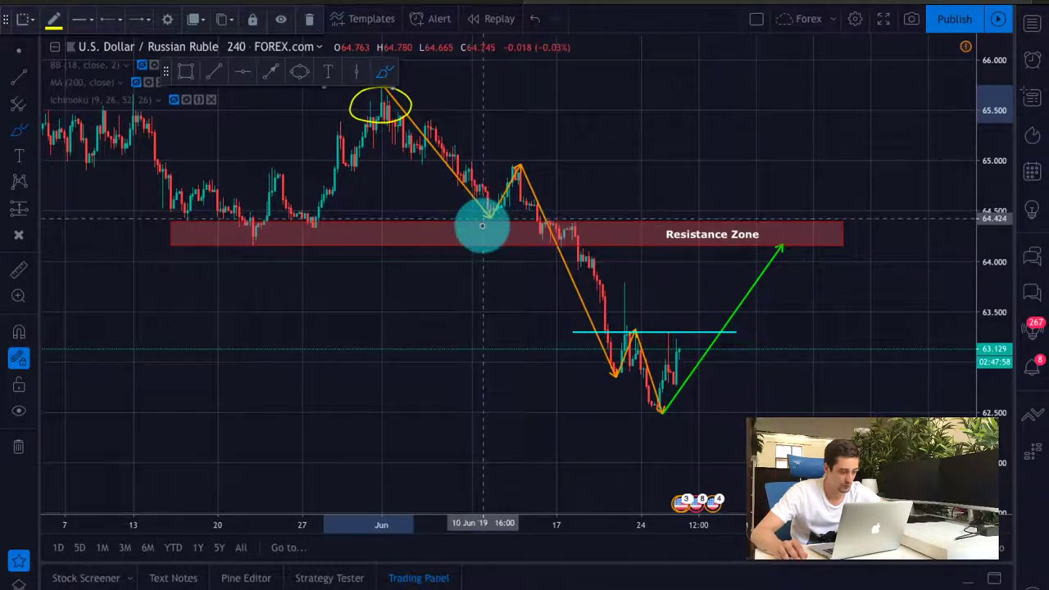
mouse_move(250, 220)
mouse_down()
mouse_move(333, 237)
mouse_move(320, 215)
mouse_up()
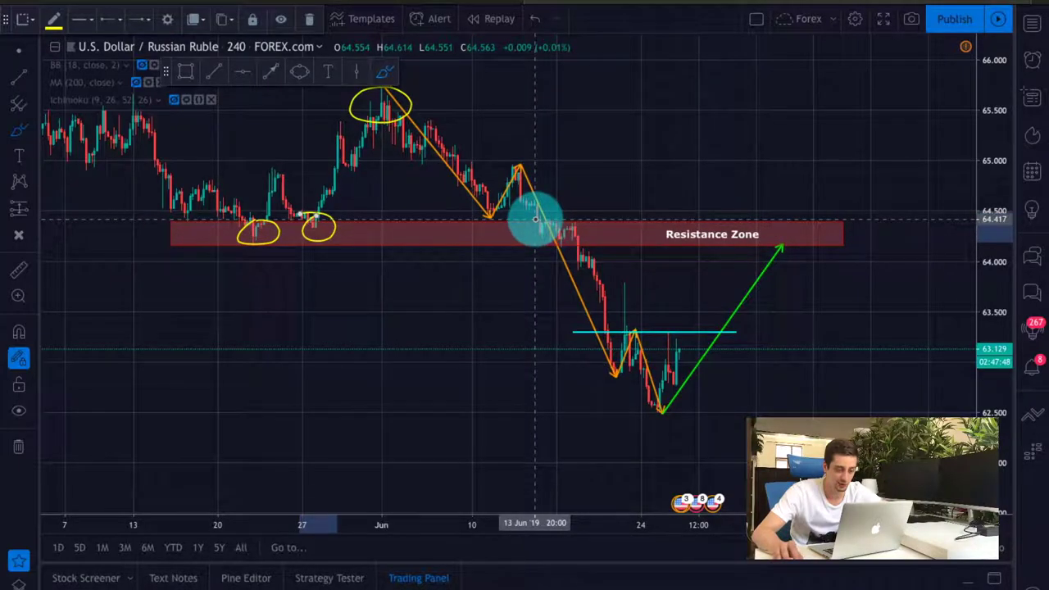
drag(535, 219, 594, 220)
drag(540, 244, 609, 246)
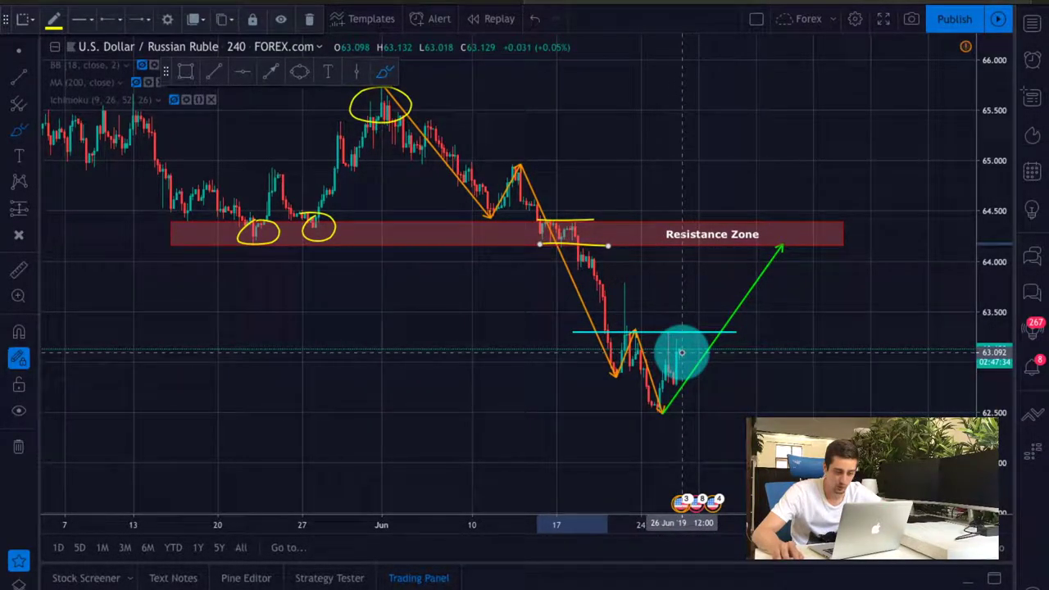
Step: Brush a horizontal line through the second-to-last swing low and circle the target area in the Resistance Zone above the green arrow's tip
drag(609, 374, 714, 374)
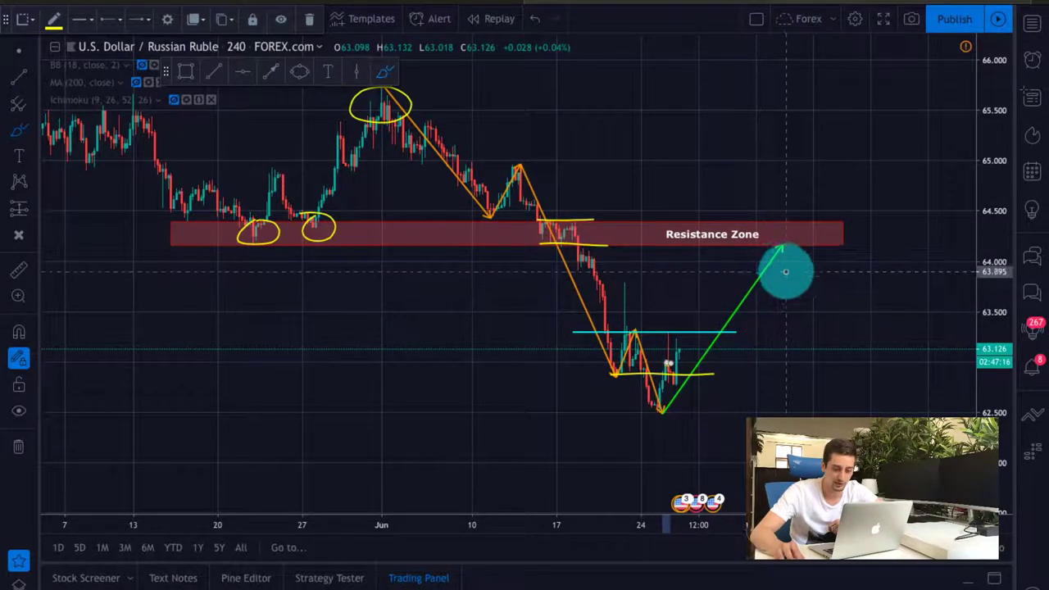
mouse_move(790, 225)
mouse_down()
mouse_move(807, 234)
mouse_move(784, 225)
mouse_up()
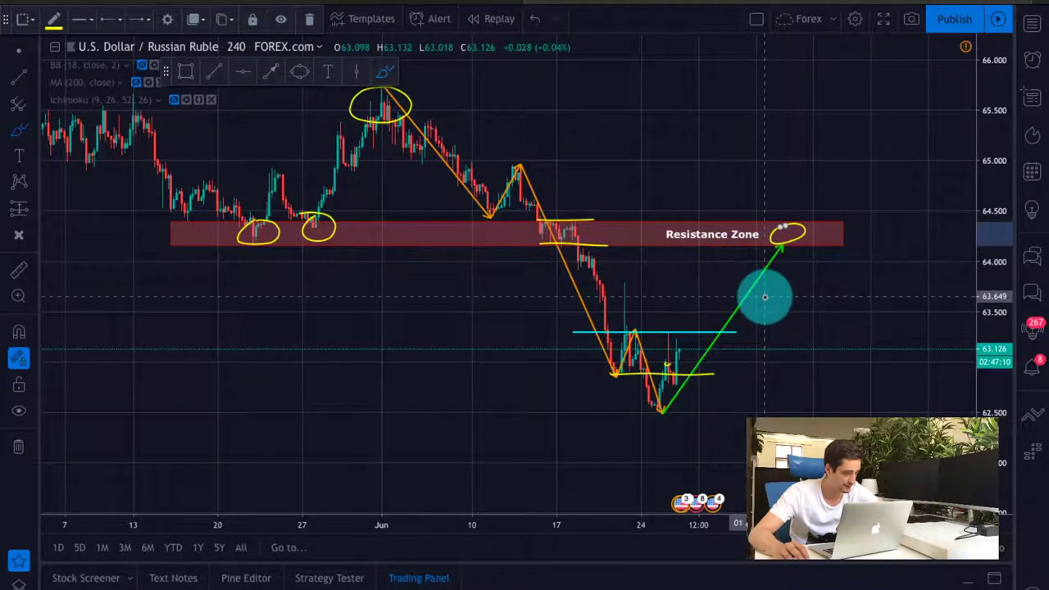
scroll(766, 295, up, 5)
click(18, 49)
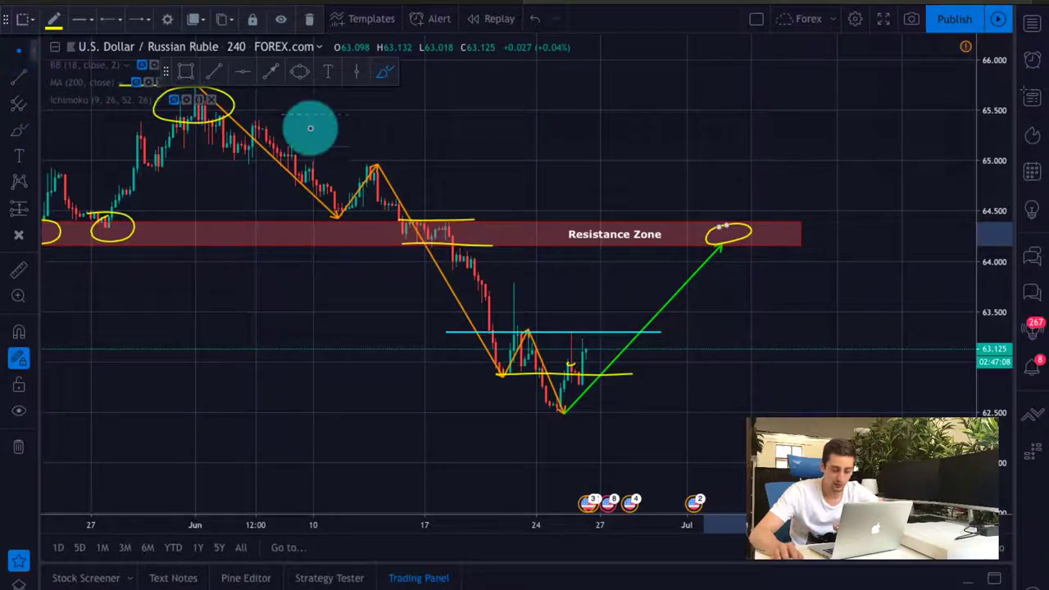
Step: Circle the swing high at the cyan line and brush a path breaking above it, retesting it and rising to the Resistance Zone
scroll(646, 213, down, 3)
scroll(645, 213, up, 4)
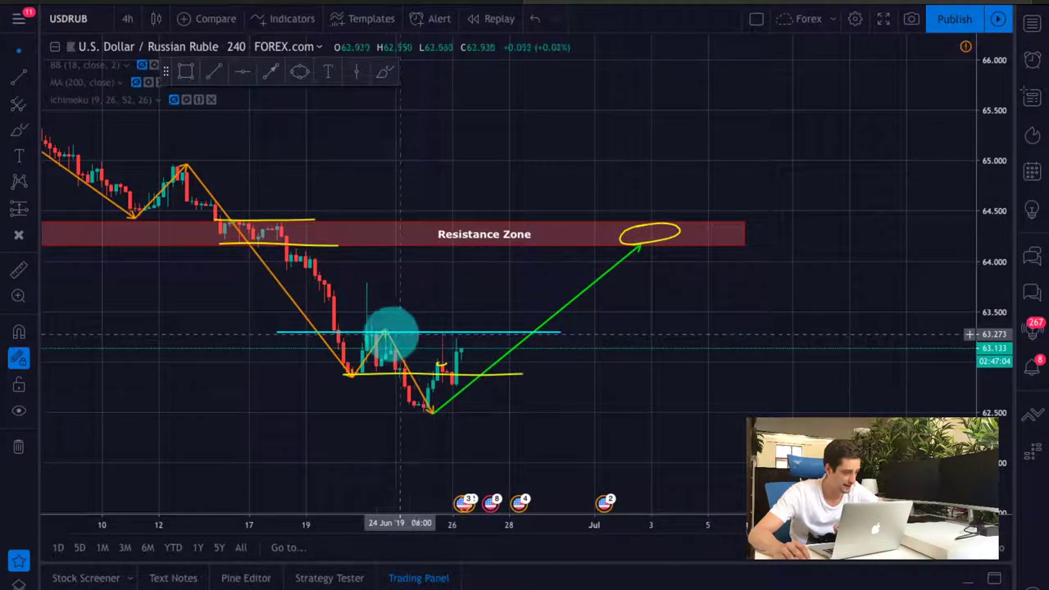
scroll(382, 333, down, 2)
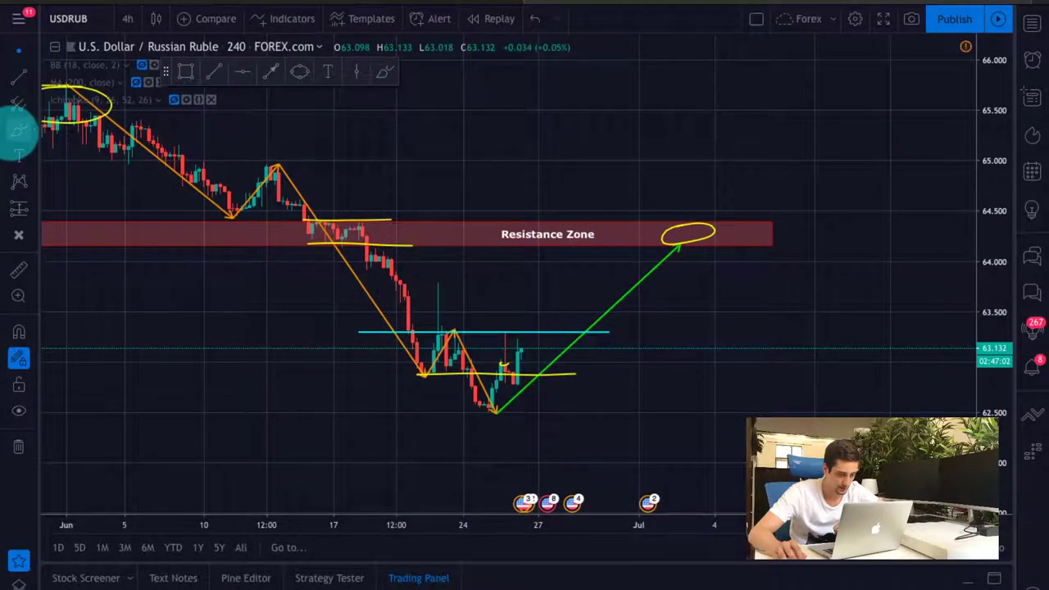
click(18, 129)
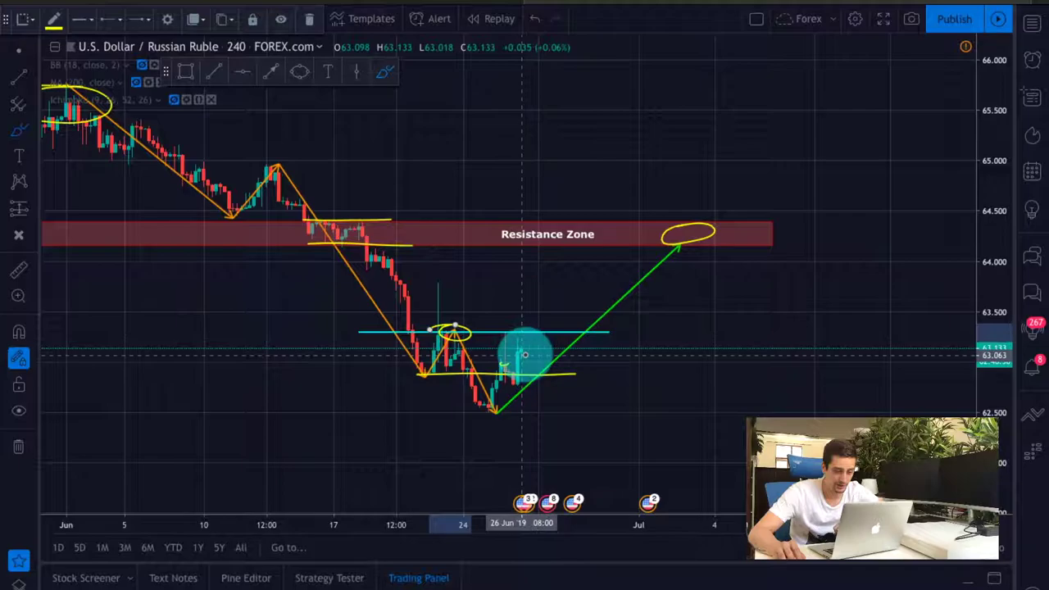
mouse_move(517, 396)
mouse_down()
mouse_move(547, 306)
mouse_move(581, 324)
mouse_move(567, 325)
mouse_up()
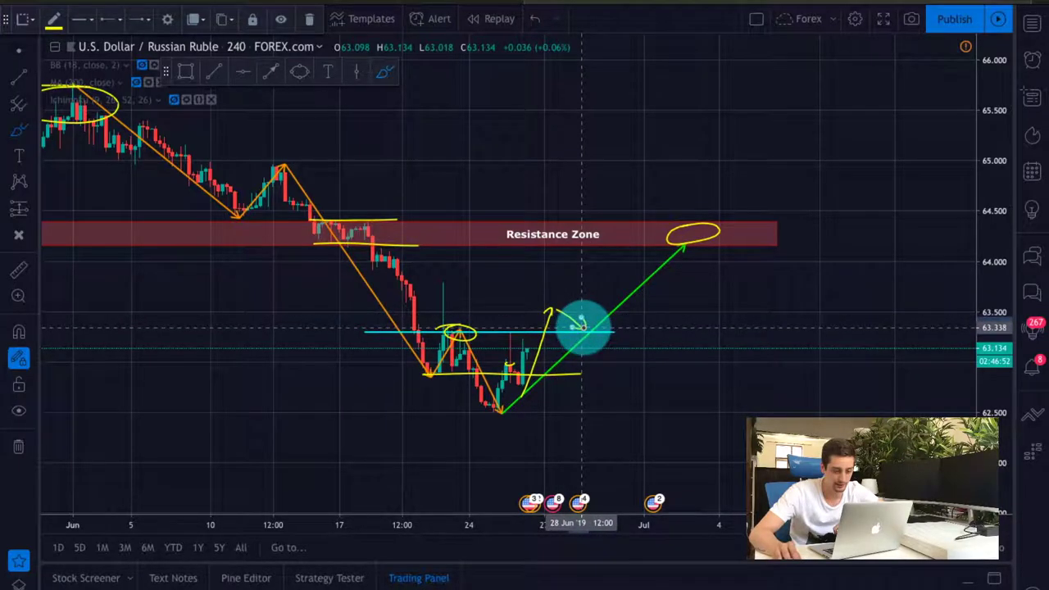
mouse_move(585, 329)
mouse_down()
mouse_move(642, 242)
mouse_move(644, 260)
mouse_up()
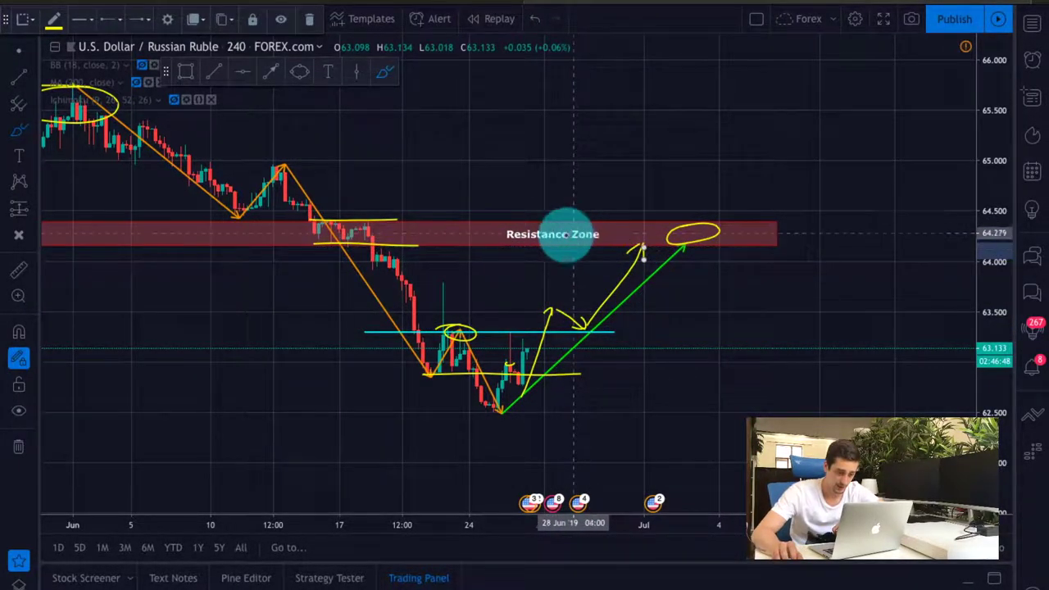
Step: Draw a rectangle from the Resistance Zone's lower edge at 64.149 down to the cyan line at 63.302, spanning 23 June to 2 July
scroll(661, 429, down, 5)
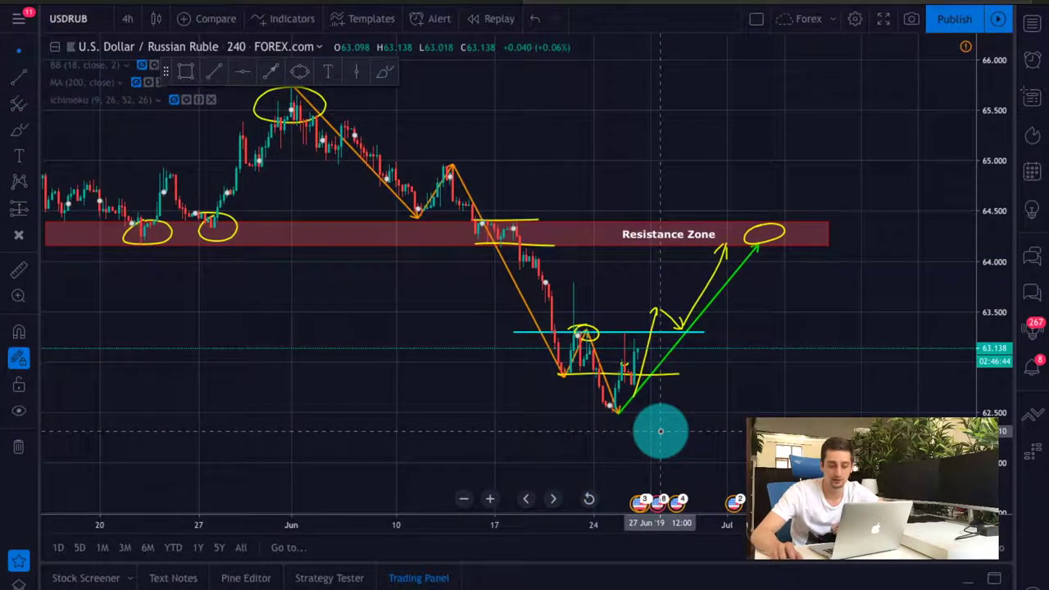
scroll(674, 384, up, 1)
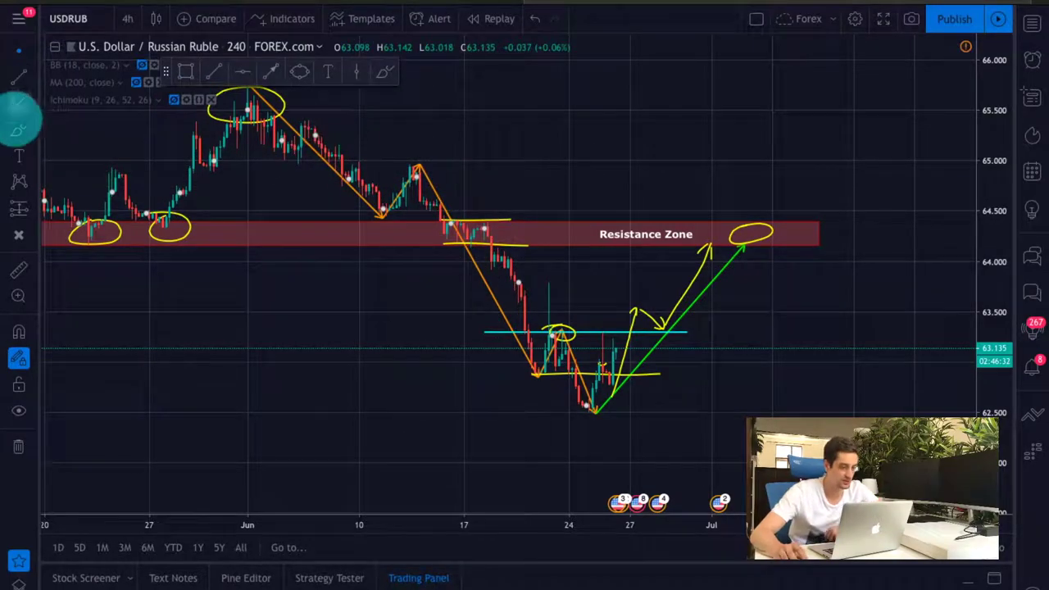
click(31, 132)
click(133, 158)
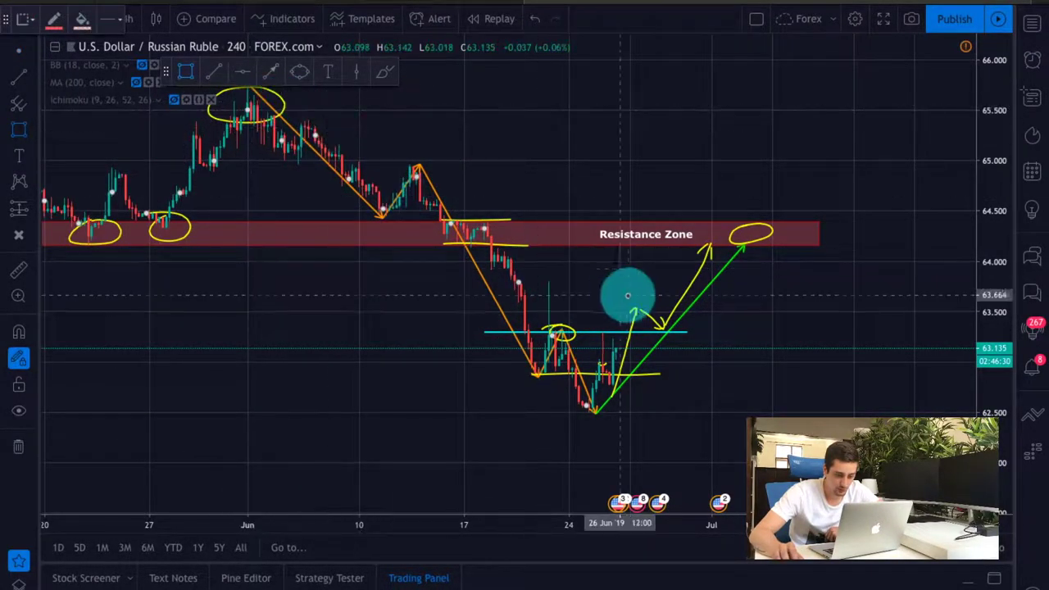
click(562, 248)
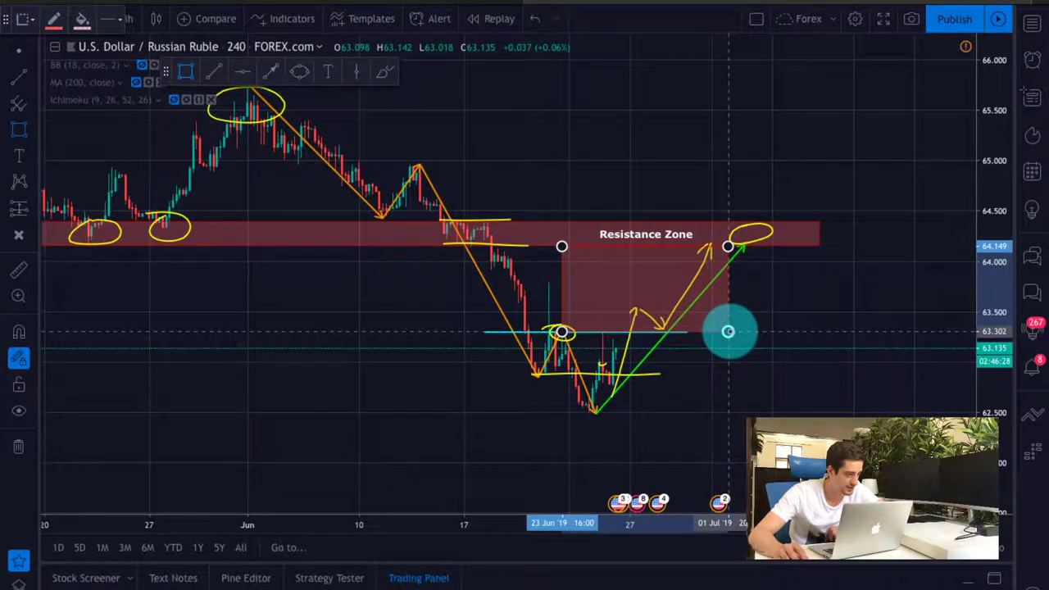
click(730, 331)
Step: Change the new rectangle's border and fill colours to green
click(53, 18)
click(102, 61)
click(81, 19)
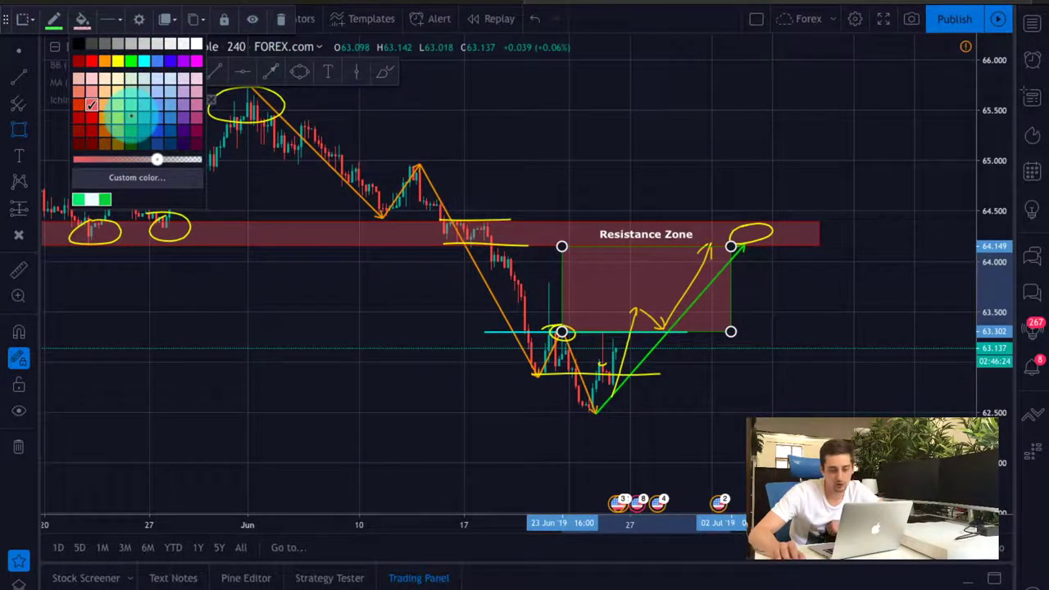
click(131, 117)
click(644, 159)
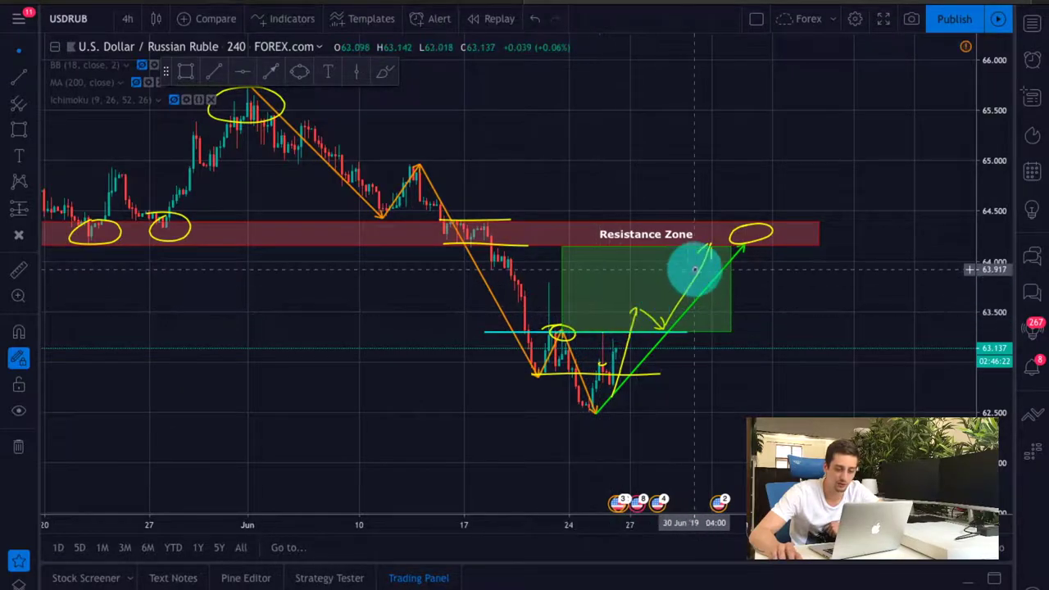
click(731, 320)
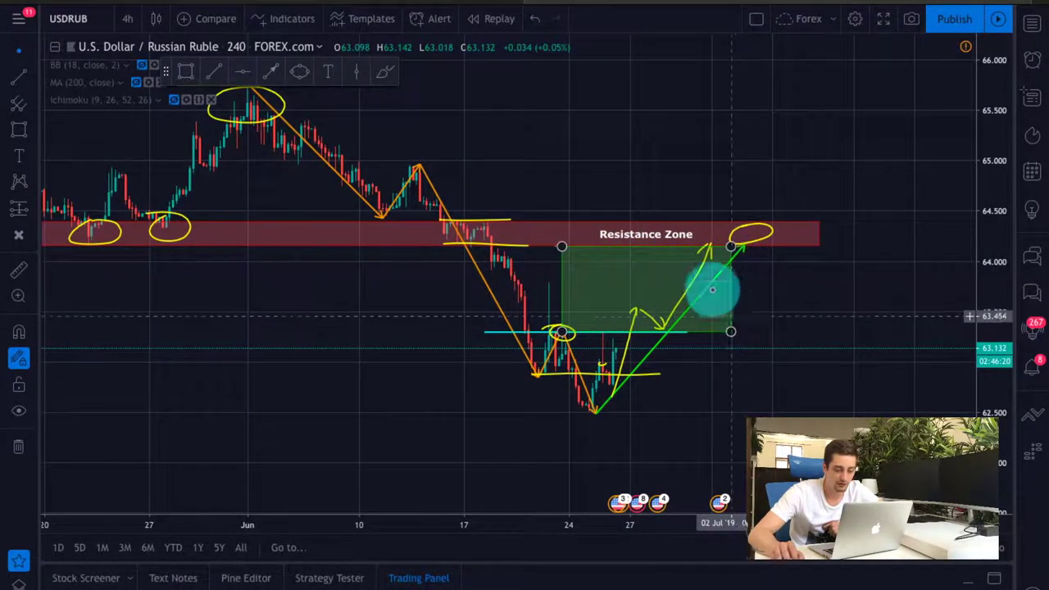
scroll(750, 307, up, 1)
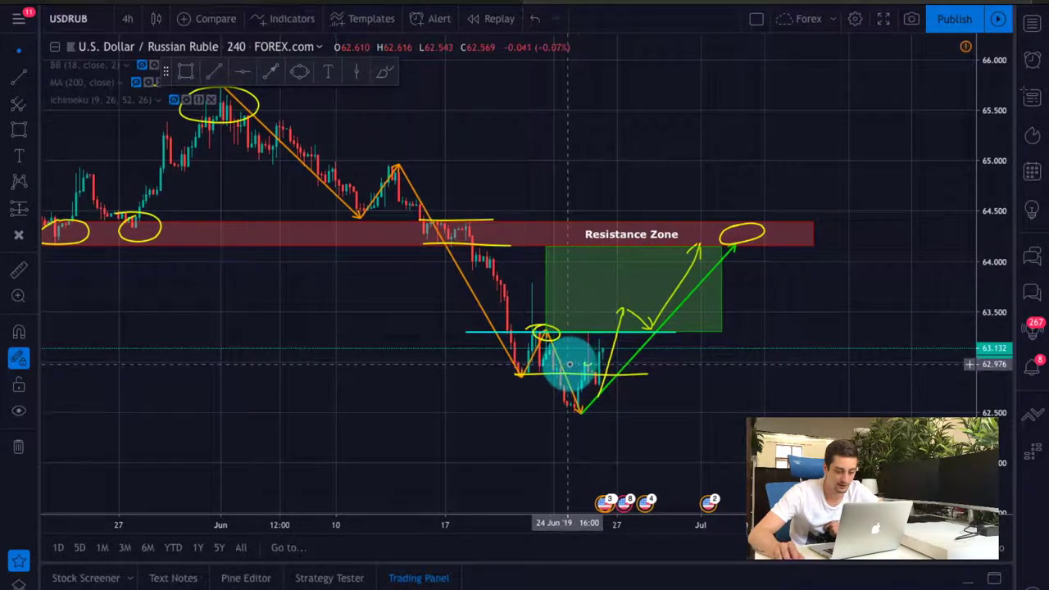
click(609, 349)
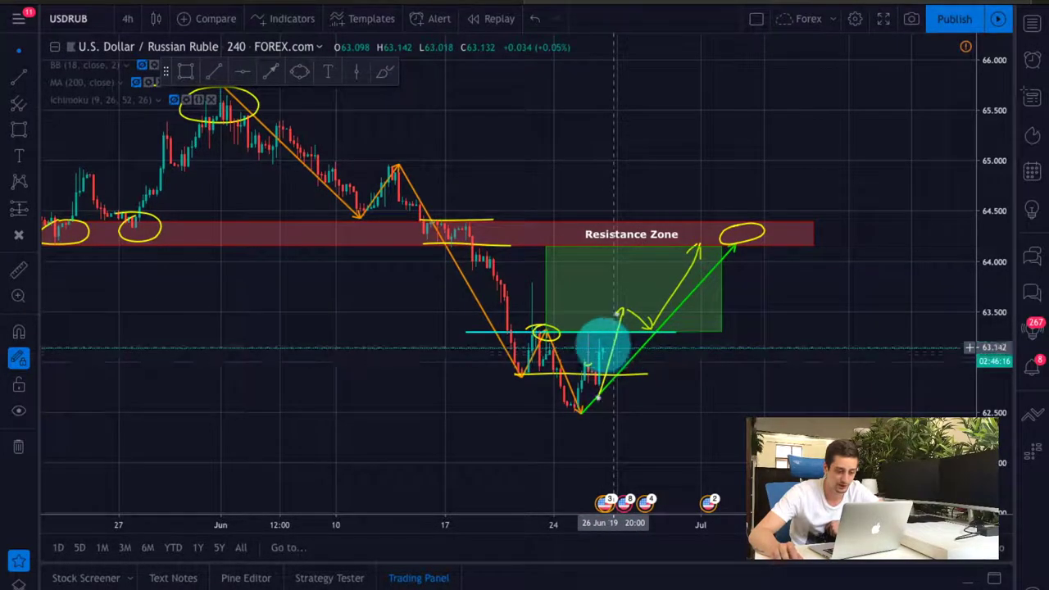
click(617, 332)
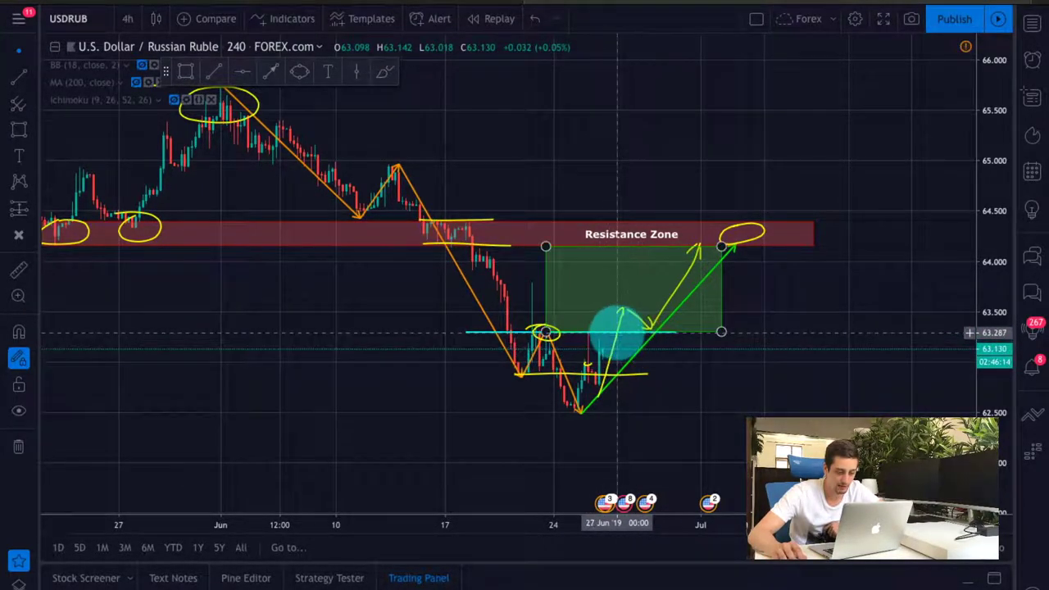
click(484, 332)
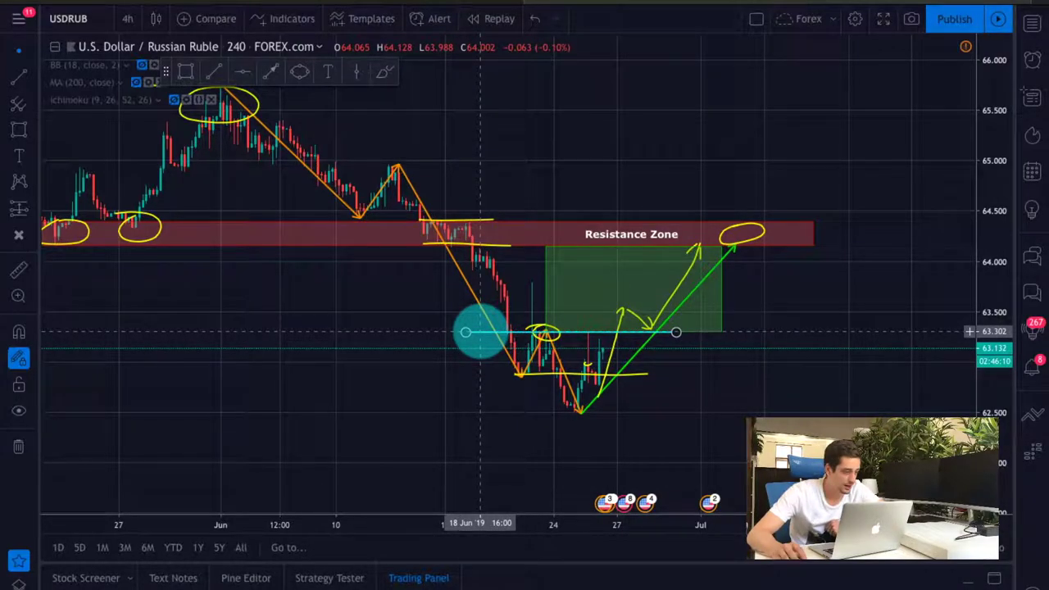
Step: Switch the chart to the 30-minute timeframe and stretch the price scale around the cyan line and recent swings
scroll(746, 379, down, 2)
scroll(746, 379, up, 2)
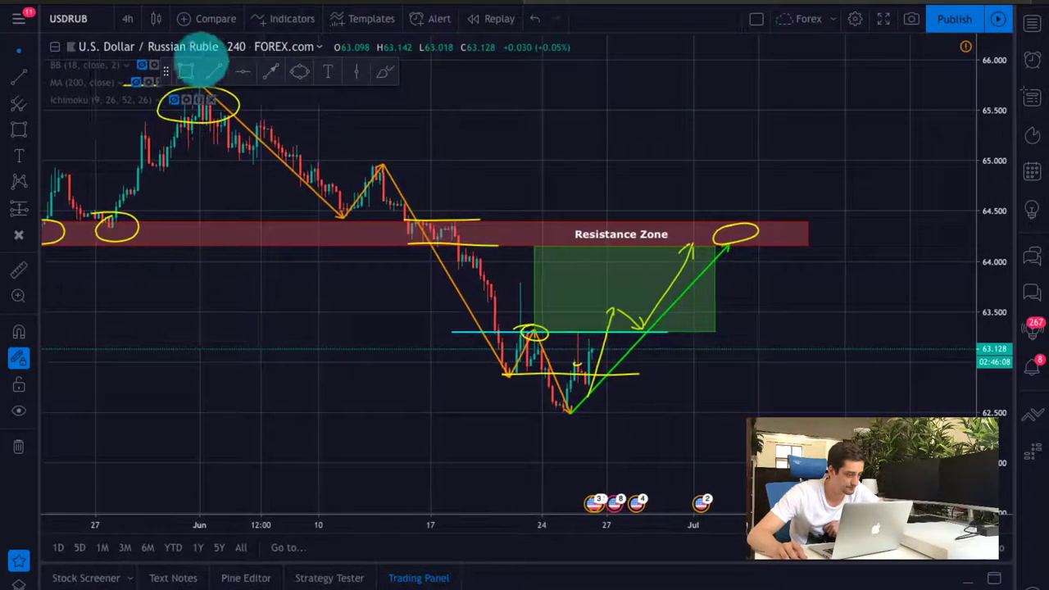
click(124, 17)
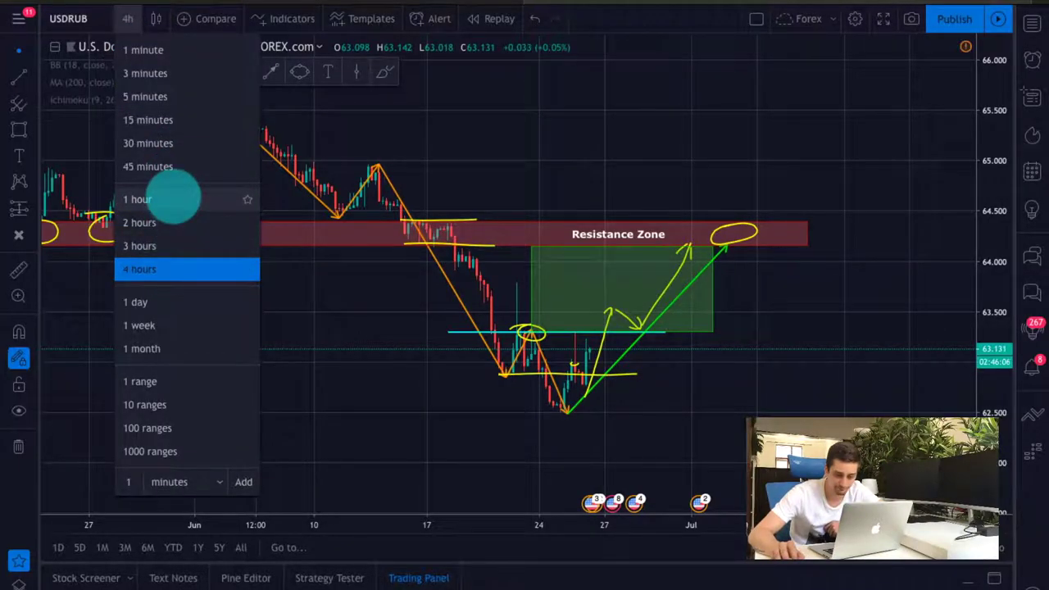
click(168, 145)
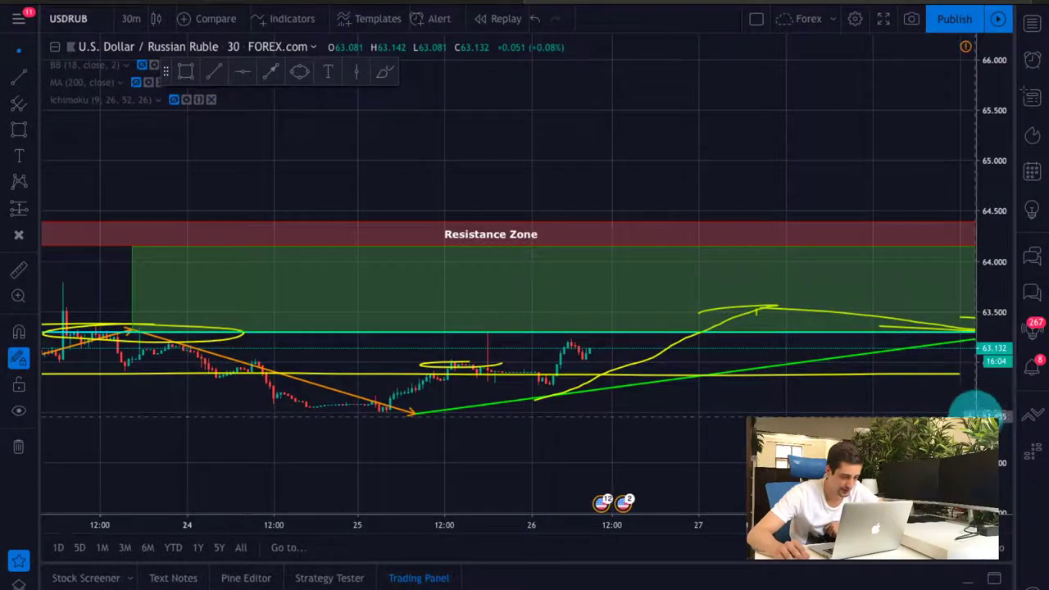
drag(976, 417, 987, 178)
scroll(902, 282, down, 3)
drag(328, 292, 303, 116)
scroll(554, 232, up, 2)
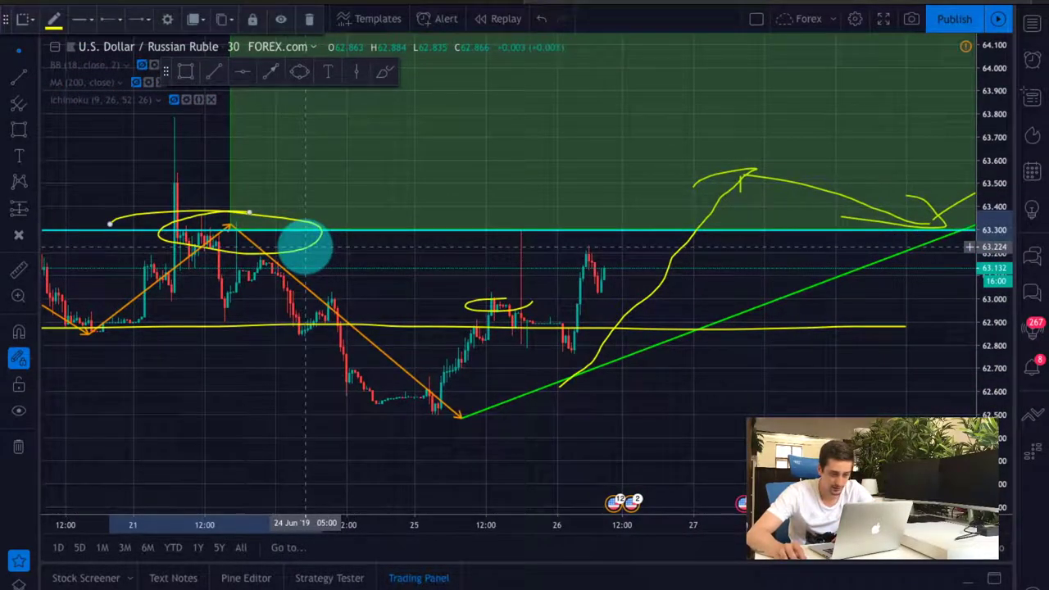
Step: Delete the yellow brushed circles around the swing highs and the brushed breakout-and-retest strokes near the cyan line
click(468, 301)
key(BackSpace)
click(667, 279)
key(BackSpace)
click(762, 180)
key(BackSpace)
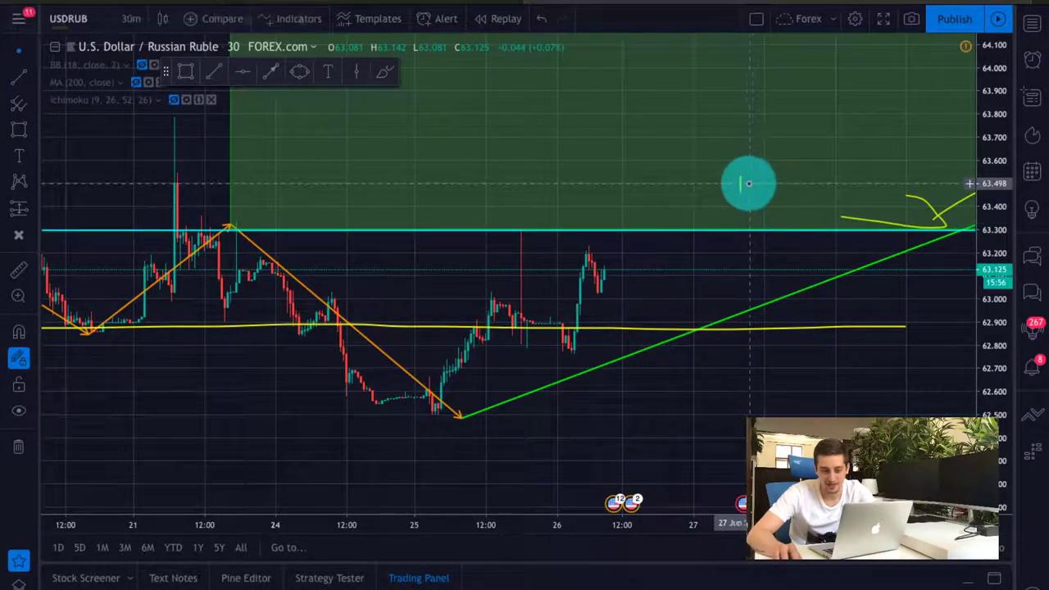
click(929, 205)
key(BackSpace)
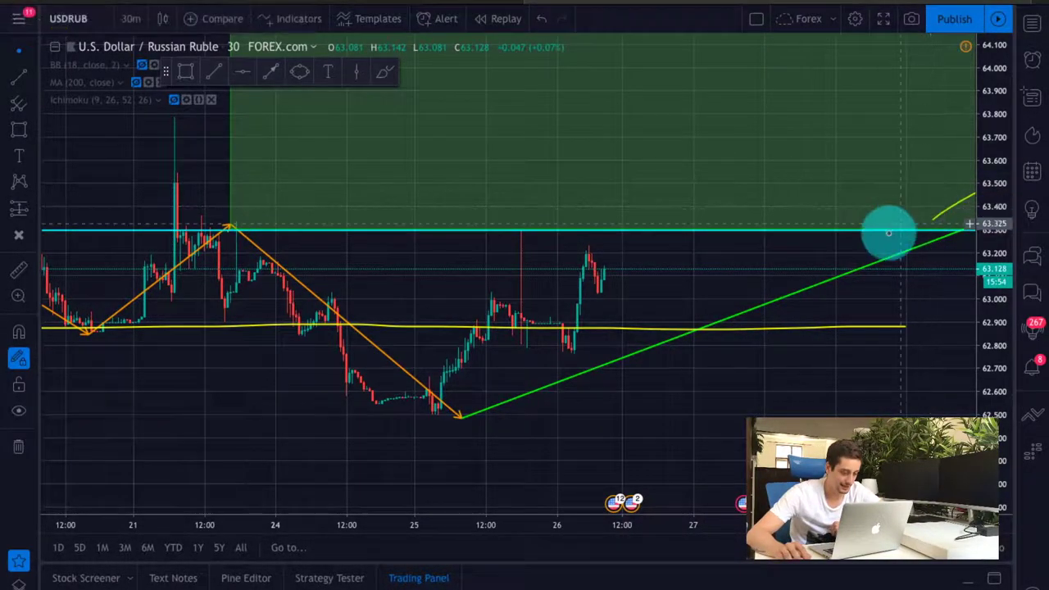
Step: Delete the long yellow horizontal brush line running through the earlier swing low below the cyan line
scroll(796, 294, down, 1)
drag(797, 293, 669, 336)
click(395, 327)
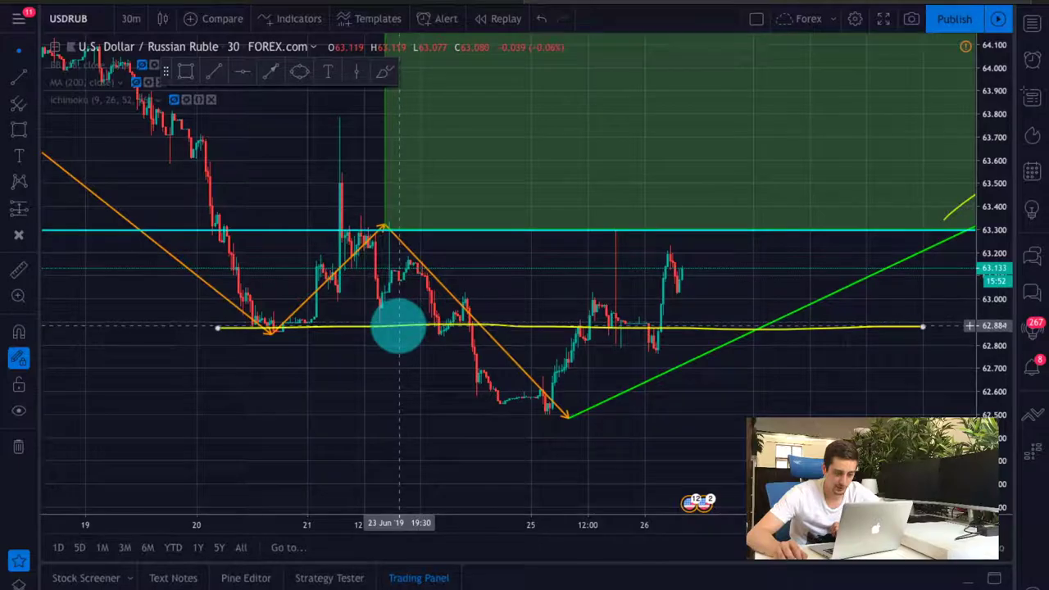
key(Delete)
Step: Brush two short yellow horizontal lines along the upper and lower edges of the consolidation at the 24–25 June lows
scroll(873, 321, up, 5)
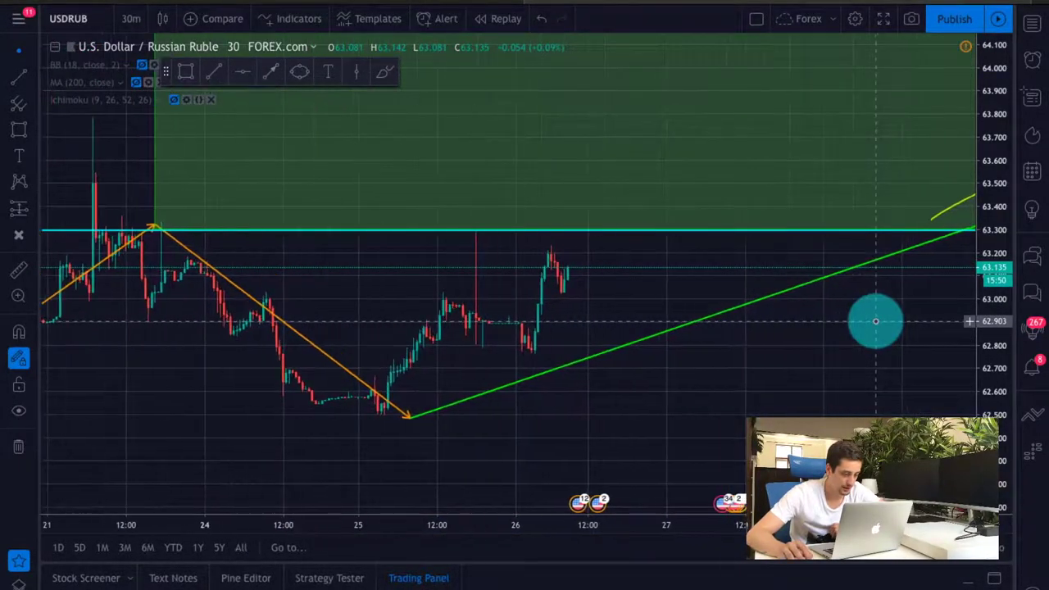
click(272, 72)
click(350, 414)
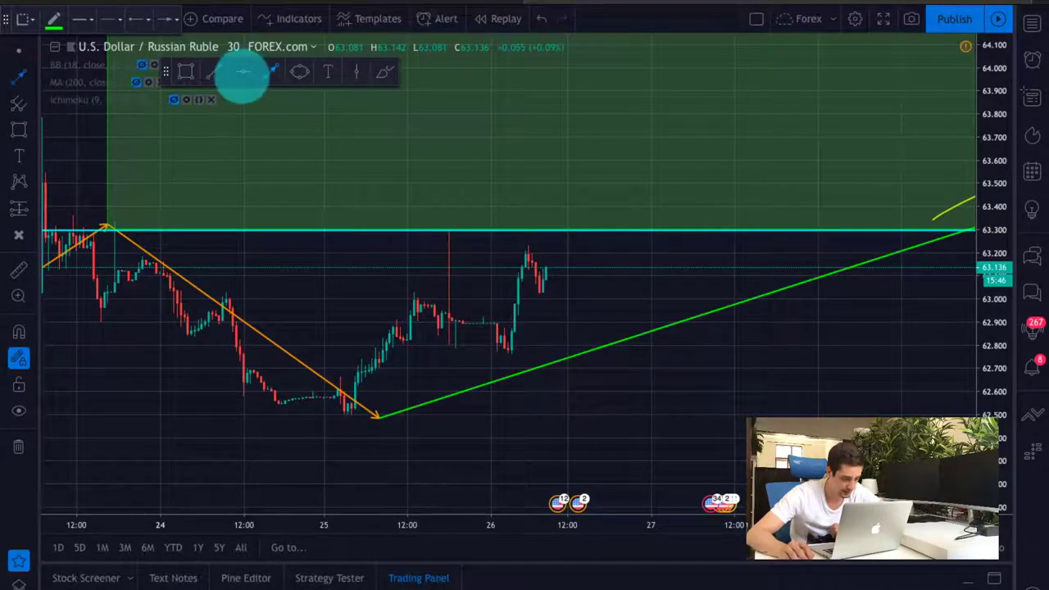
click(383, 72)
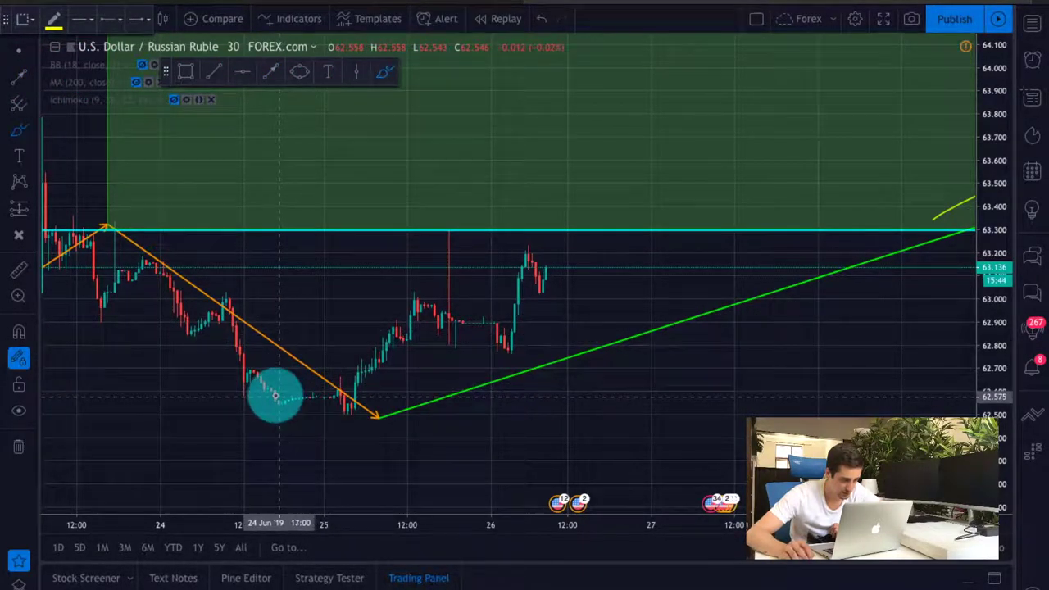
drag(271, 391, 383, 388)
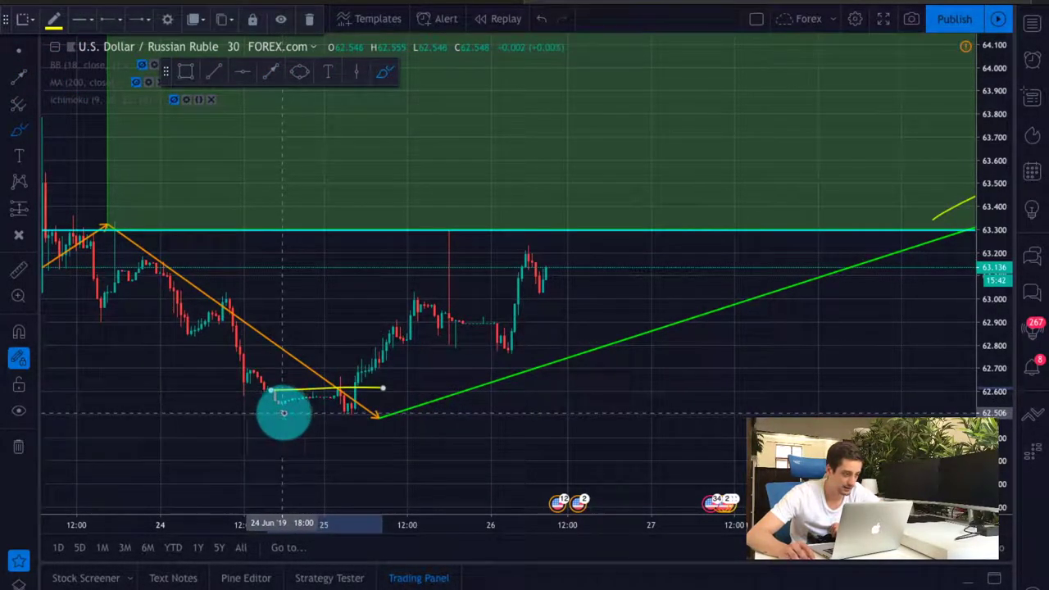
drag(284, 413, 400, 413)
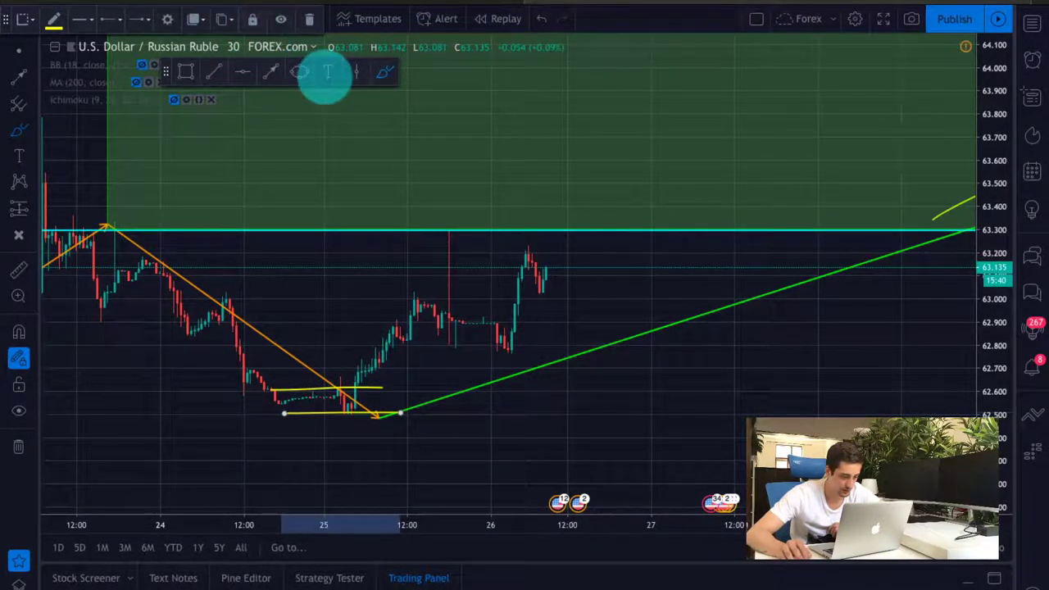
Step: Draw four green arrows tracing the swings from the consolidation low up to 63.013, down to 62.755, up to about 63.23 and down to 63.019
click(272, 73)
drag(351, 406, 422, 296)
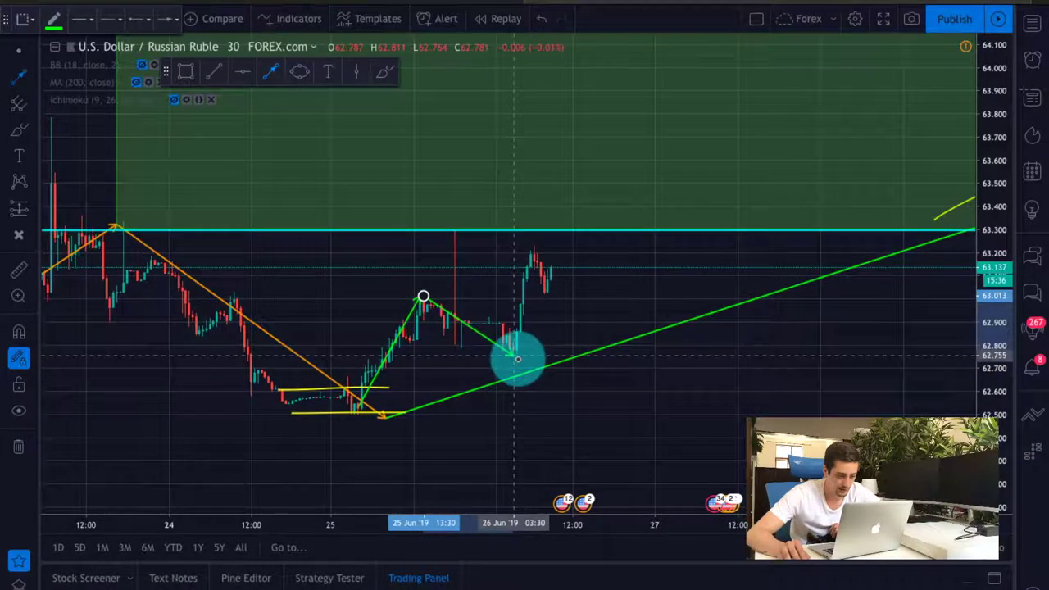
click(518, 355)
click(518, 356)
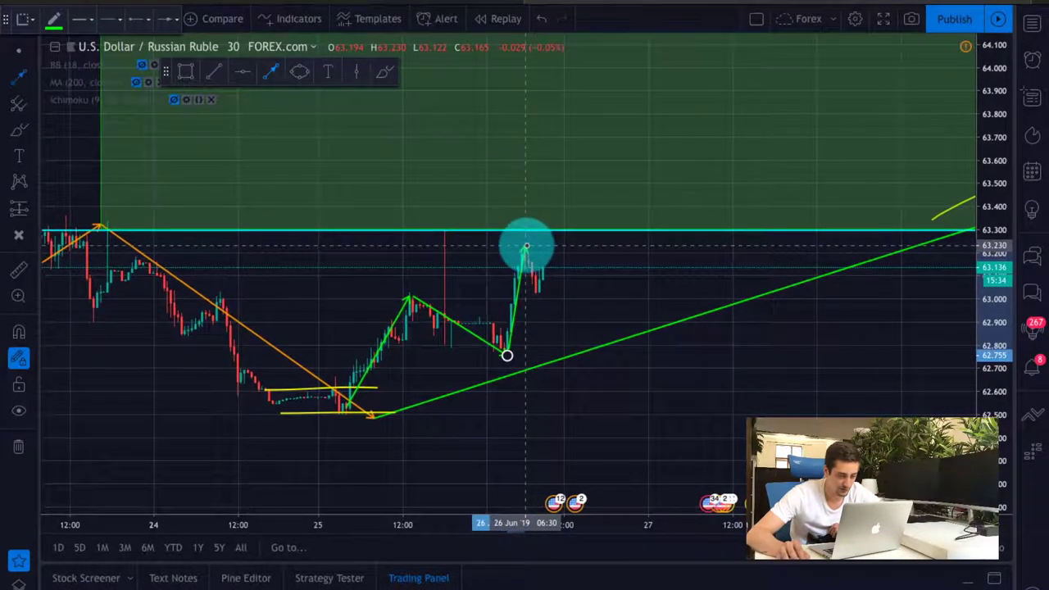
click(525, 245)
mouse_move(560, 251)
mouse_down()
mouse_move(525, 246)
mouse_move(555, 293)
mouse_up()
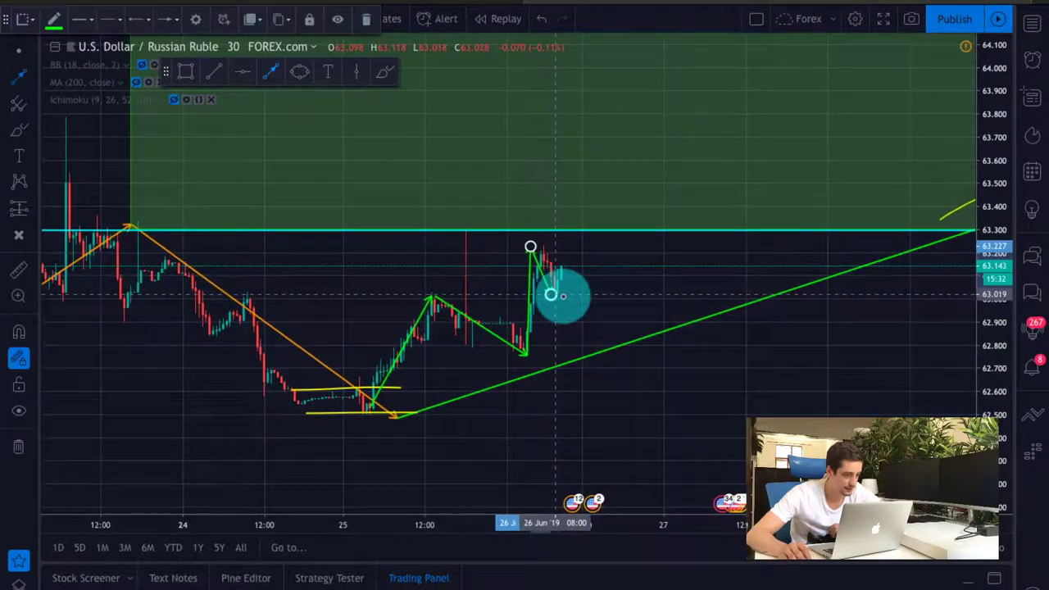
click(628, 284)
Step: Draw a near-horizontal trend line at about 63.000 through the 25 June swing high, ending 27 June 01:30, and colour it red
click(211, 72)
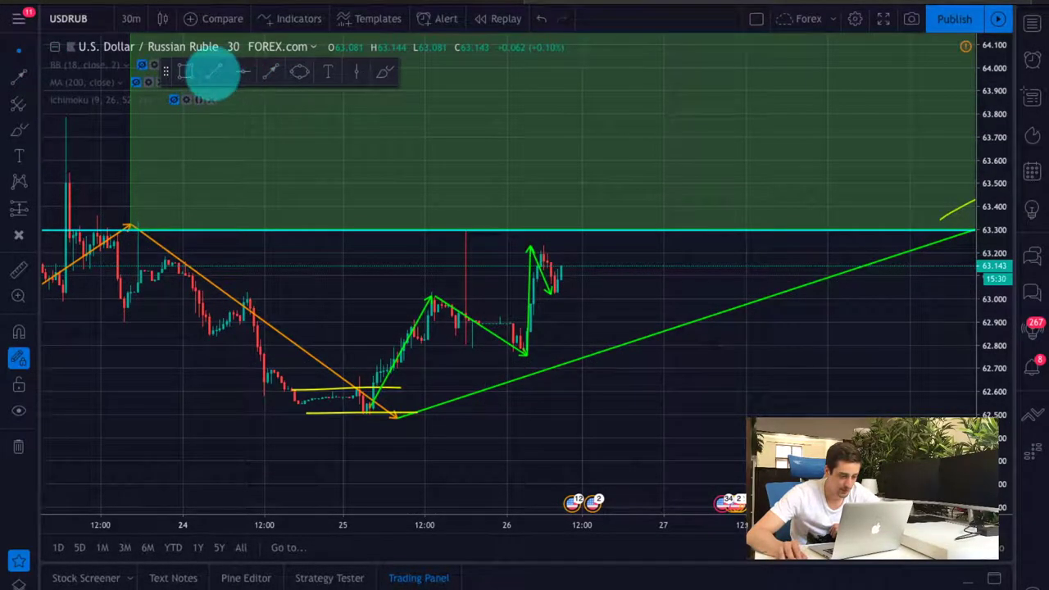
drag(408, 298, 674, 300)
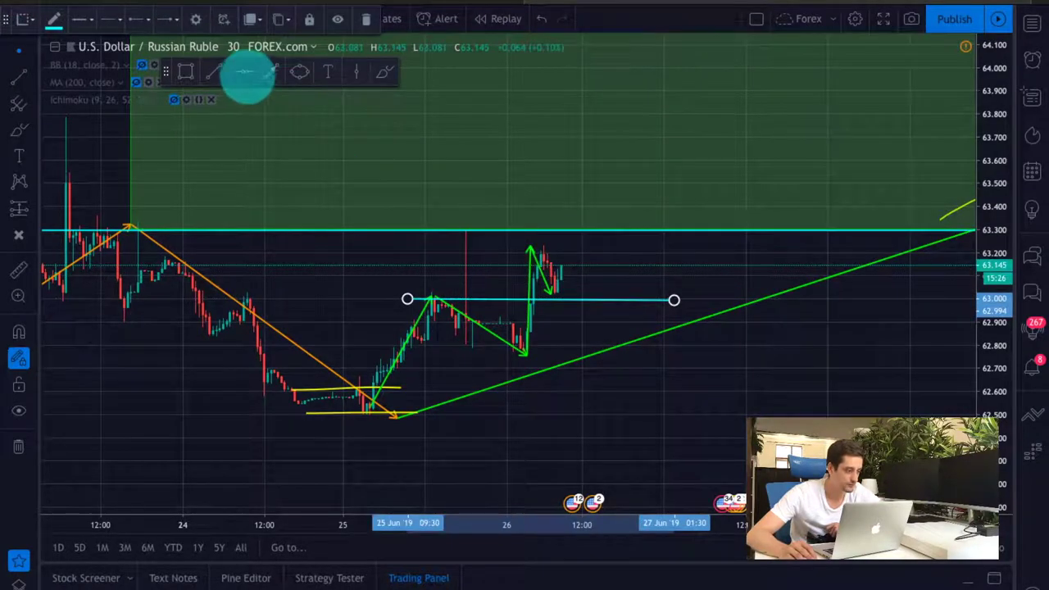
click(54, 18)
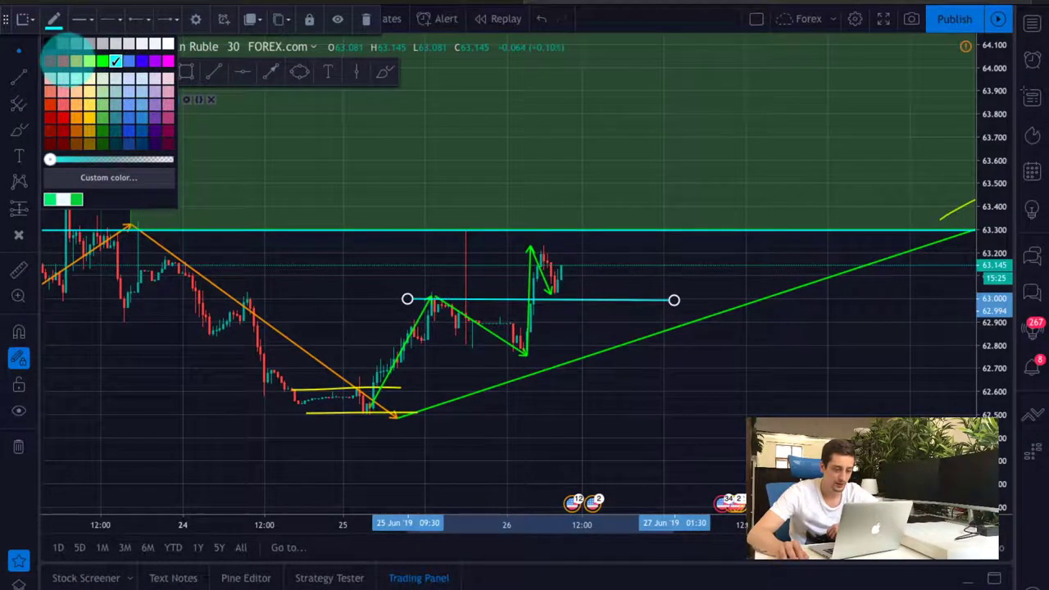
click(53, 61)
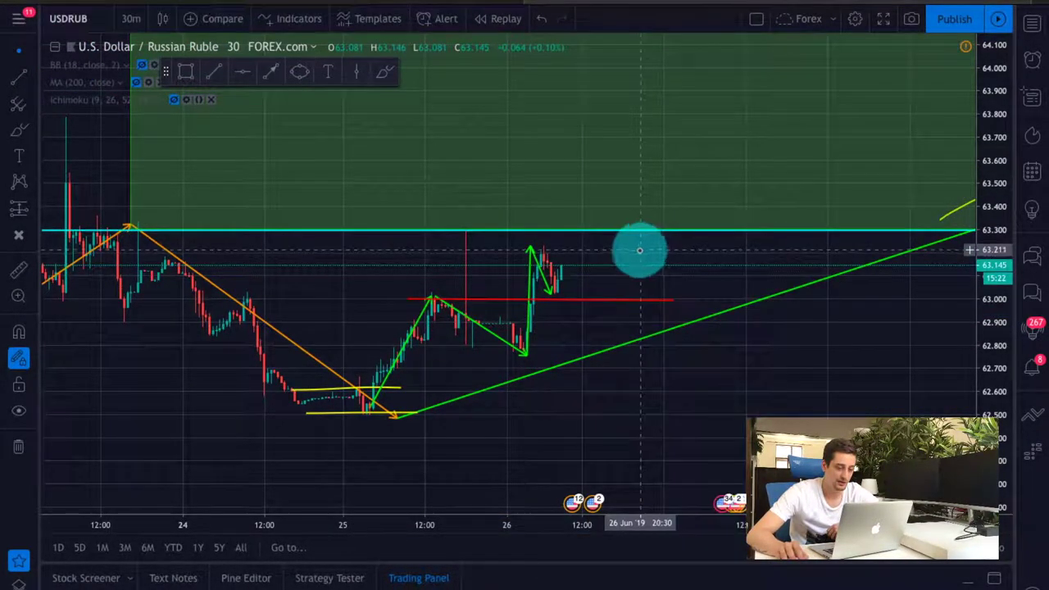
Step: Draw an arrow from the latest pullback low through the cyan line up to 63.706 and colour it blue
scroll(628, 328, down, 5)
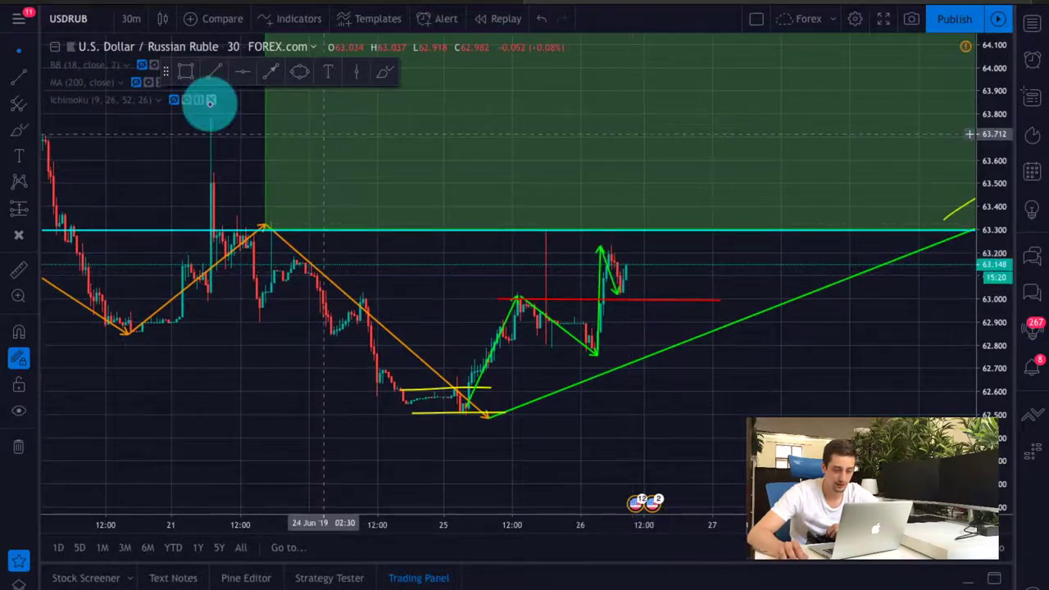
click(270, 72)
drag(628, 287, 697, 137)
click(53, 20)
click(133, 65)
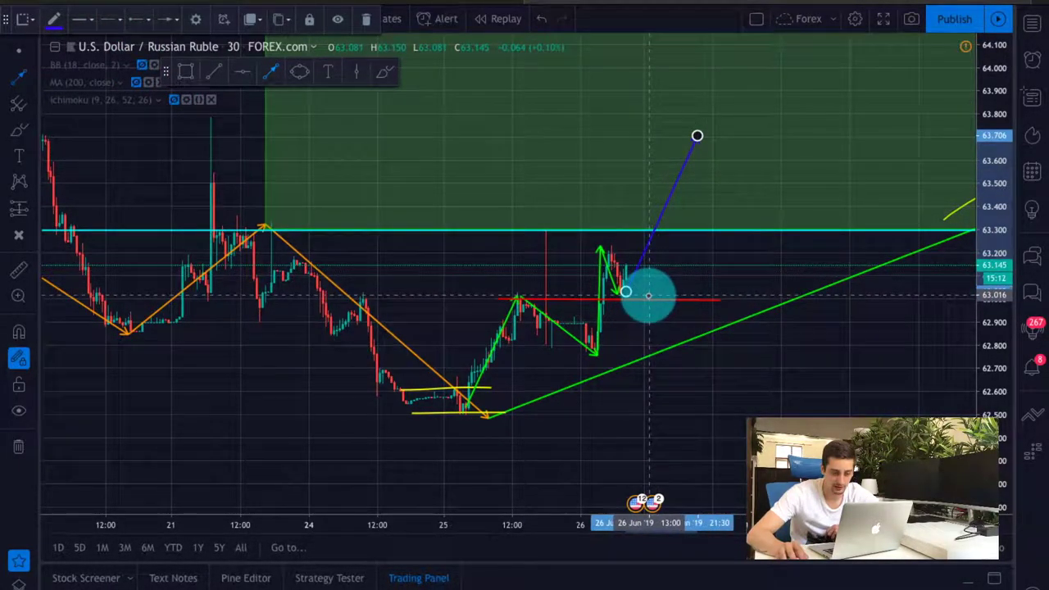
Step: Draw a second blue arrow path rising to 63.268, dropping to the red line at about 62.997, and climbing into the green zone
click(676, 240)
click(678, 237)
click(674, 237)
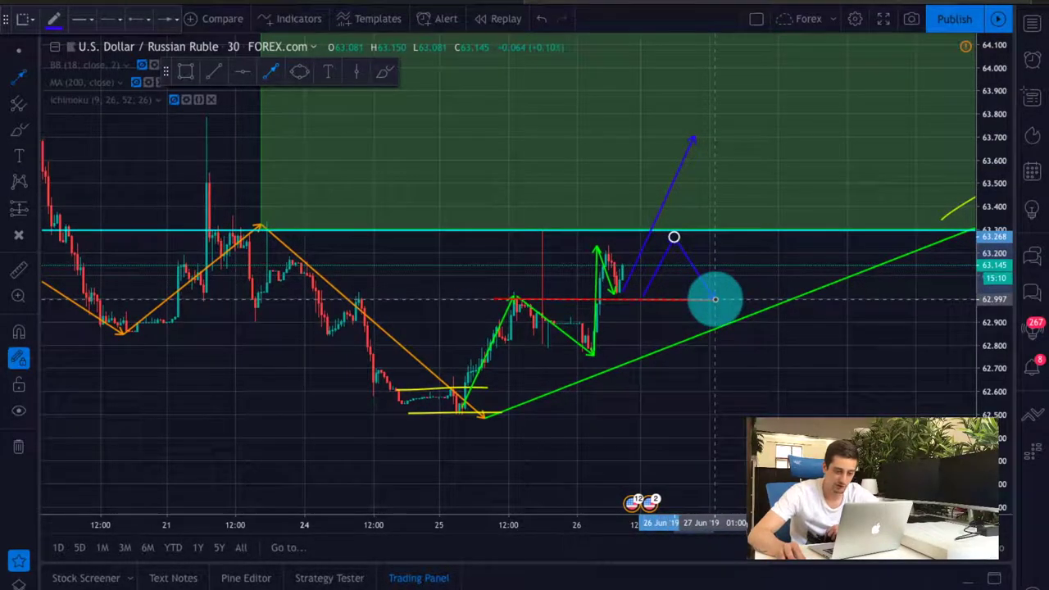
click(716, 299)
click(716, 299)
click(785, 128)
key(Escape)
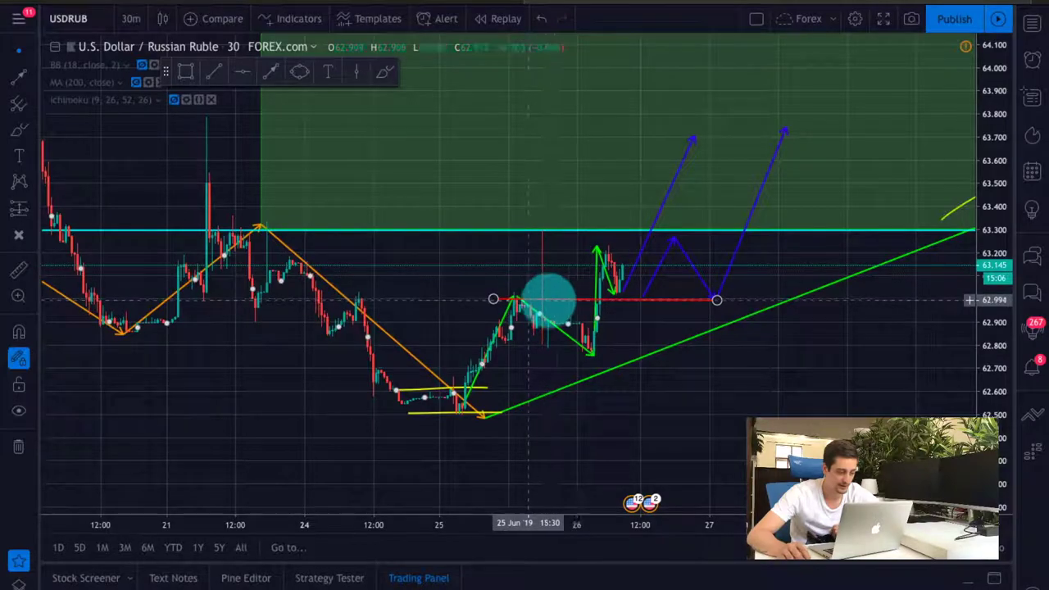
Step: Dismiss the advertisement and examine the cyan line, the recent swings and the projected blue paths along the chart
scroll(524, 275, left, 3)
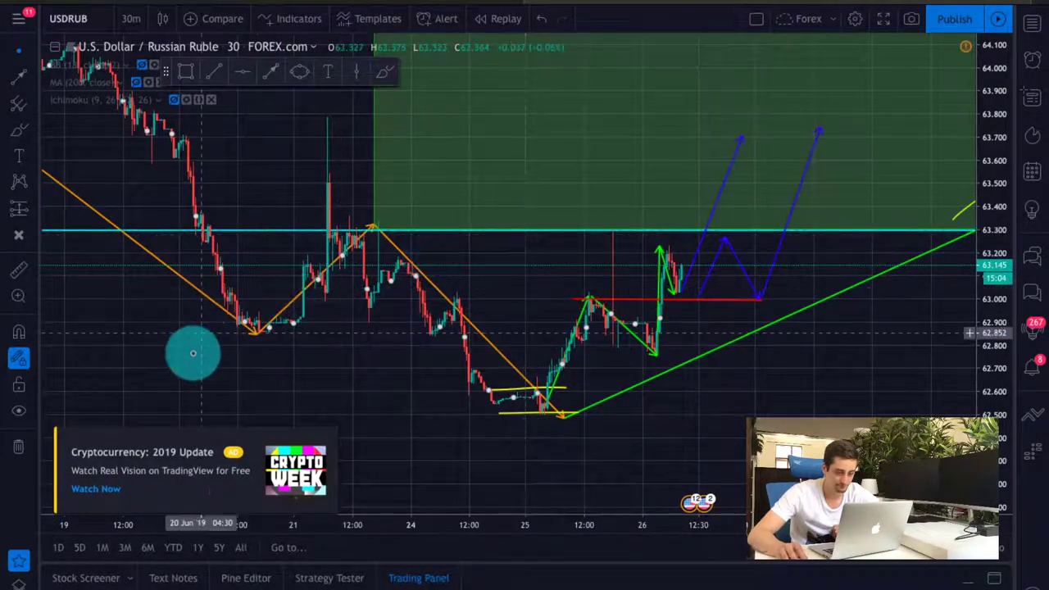
click(331, 434)
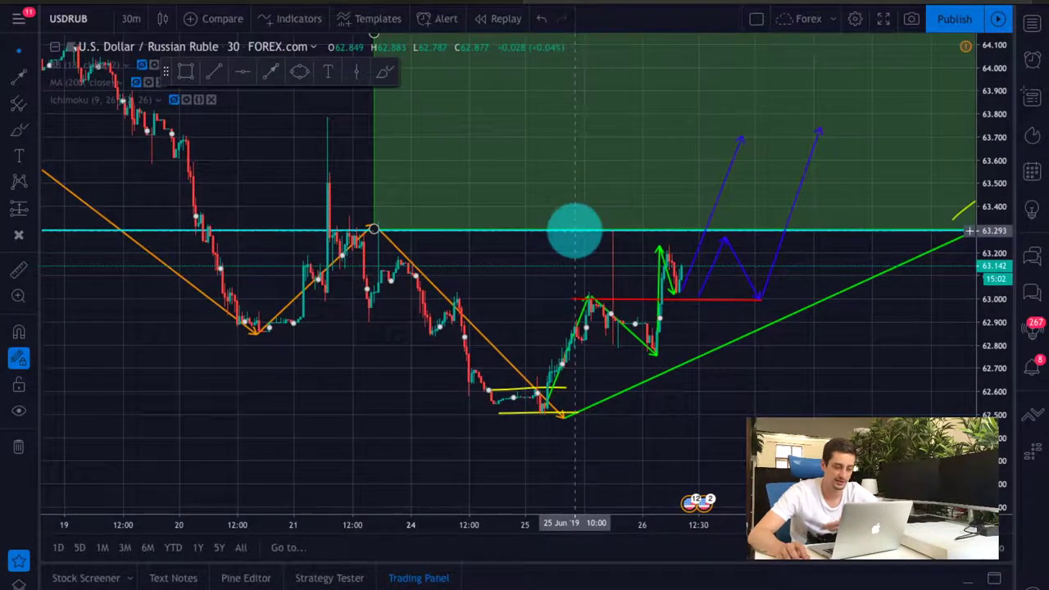
scroll(572, 231, down, 5)
scroll(469, 234, up, 2)
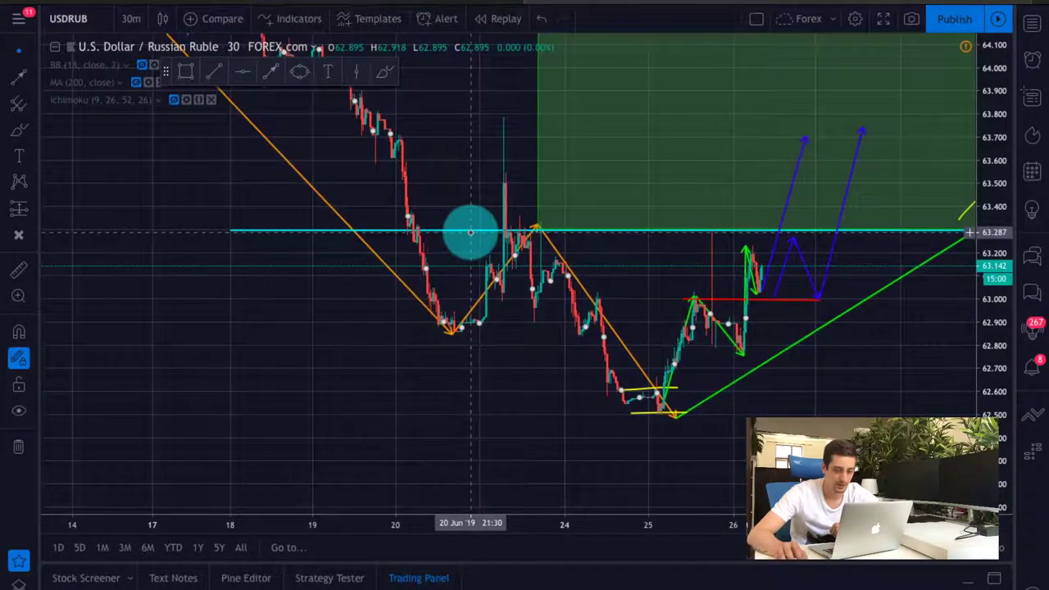
scroll(470, 232, up, 5)
drag(870, 335, 660, 267)
scroll(727, 356, up, 1)
scroll(690, 300, down, 2)
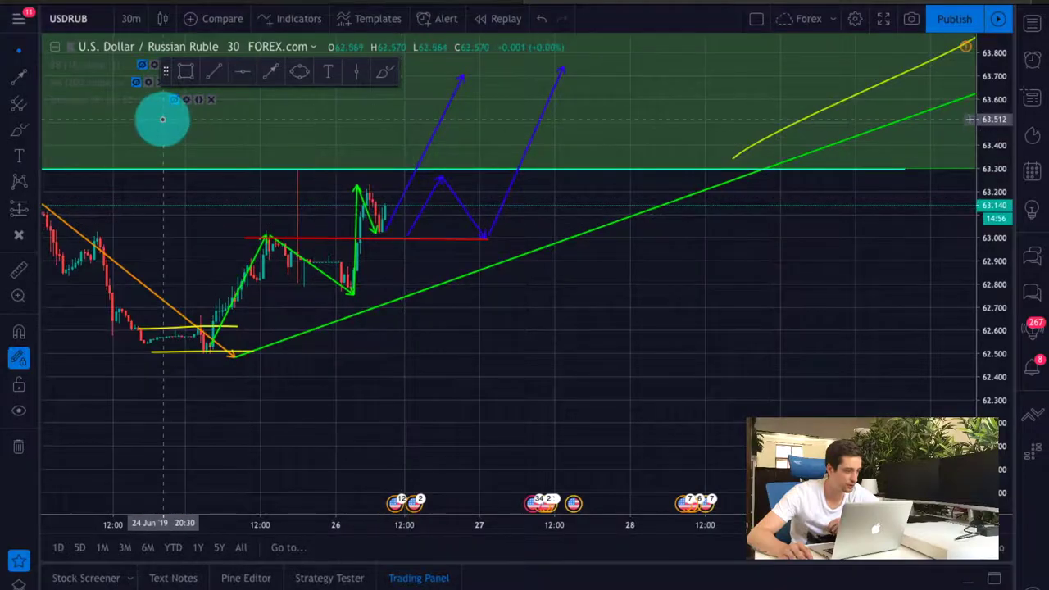